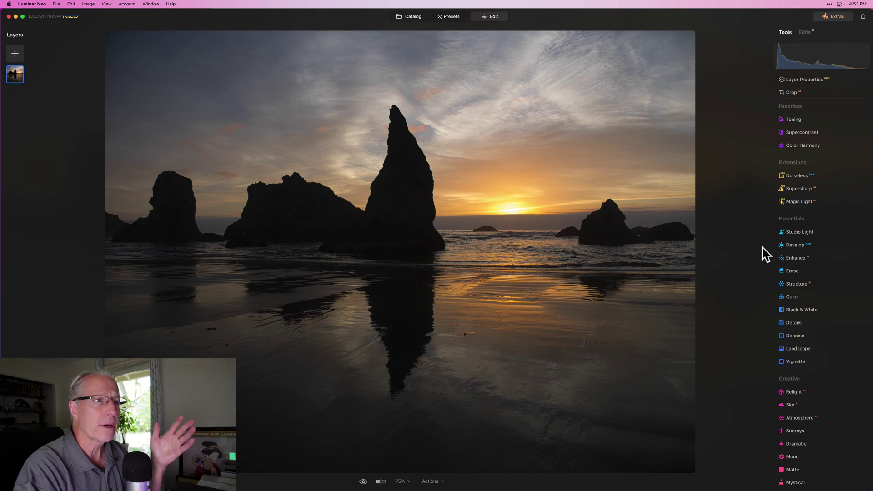
- Open Develop and raise Exposure to 0.31, checking where the sun highlights clip
click(800, 248)
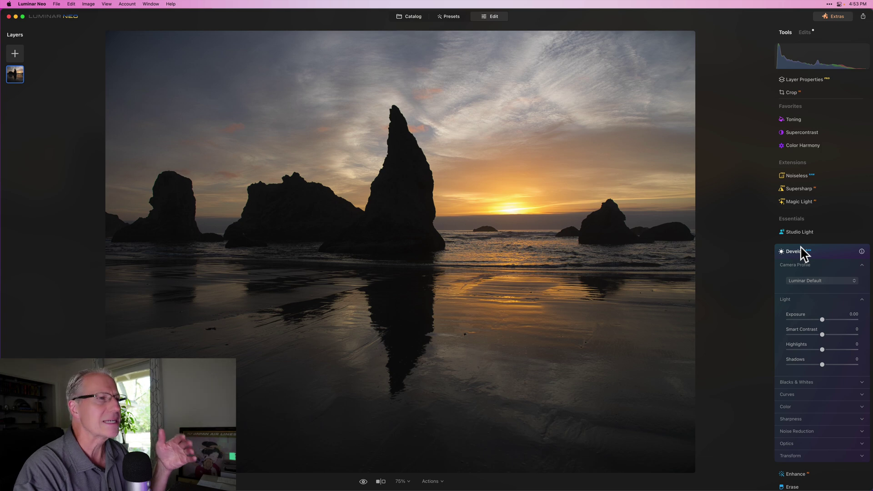
scroll(801, 247, down, 4)
click(797, 179)
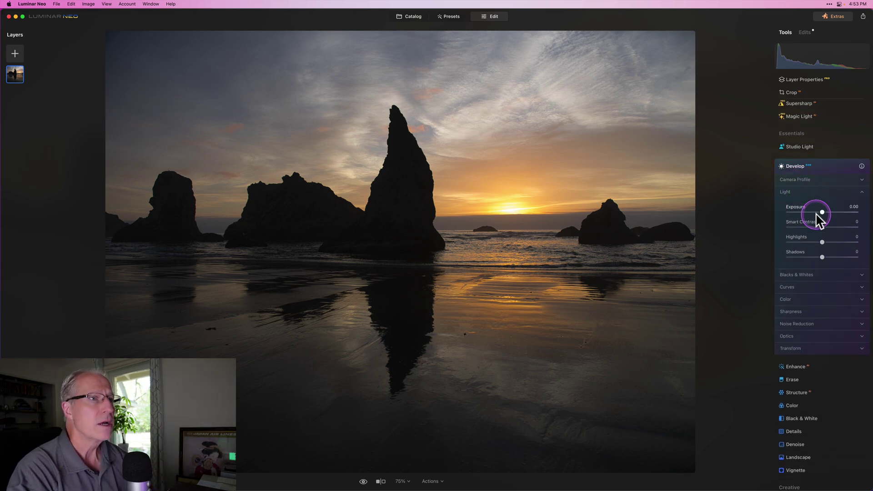
click(822, 209)
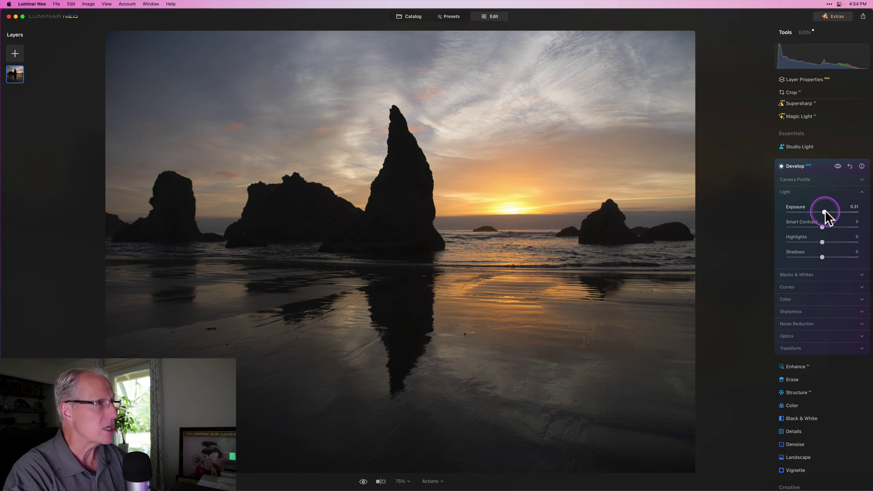
key(j)
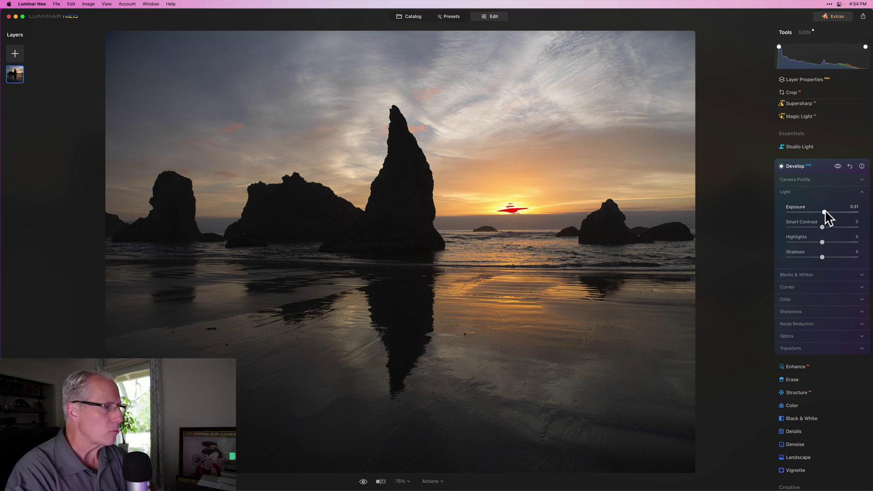
click(824, 243)
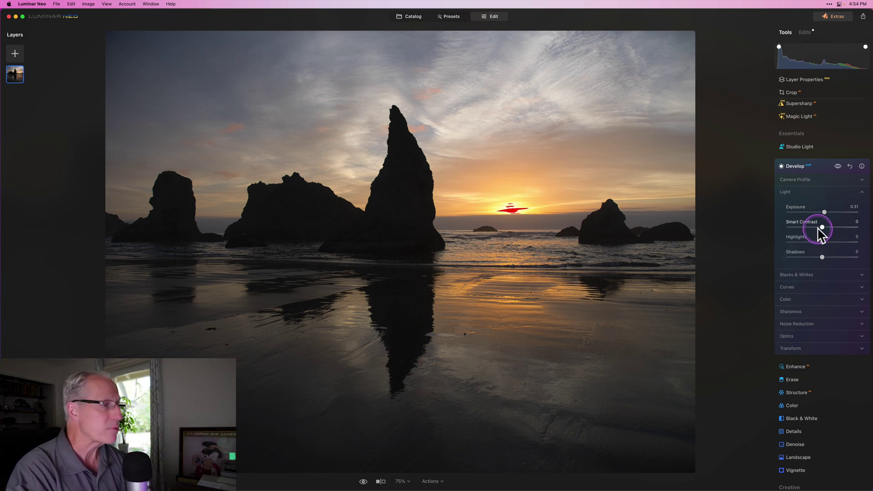
- In Blacks & Whites, lift Blacks to 42 and Whites to 30
click(807, 277)
click(822, 296)
drag(823, 295, 831, 309)
click(822, 309)
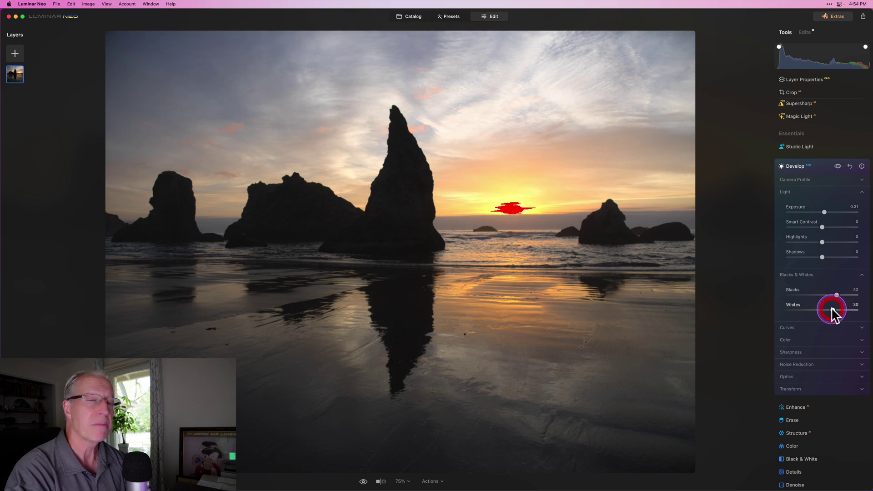
drag(832, 308, 832, 310)
- Pull Highlights down to -74 and open Shadows up to 20
drag(822, 242, 797, 243)
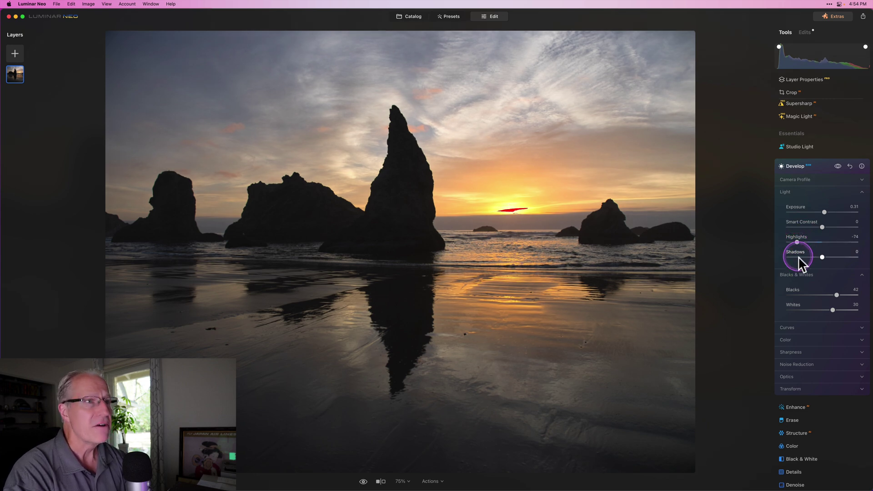
click(822, 257)
drag(822, 259, 829, 258)
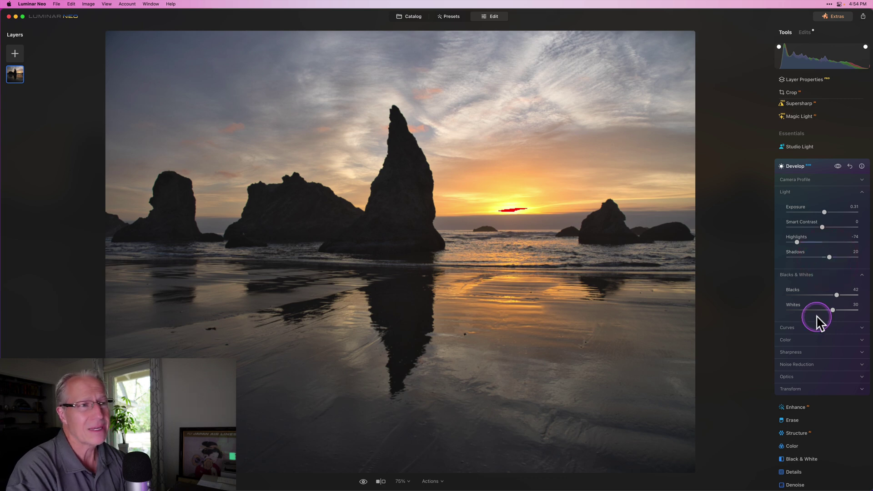
- In Develop Color, set Temperature to 3926, Tint to 16 and Vibrance to 7
scroll(817, 315, down, 1)
scroll(817, 315, down, 1)
click(805, 299)
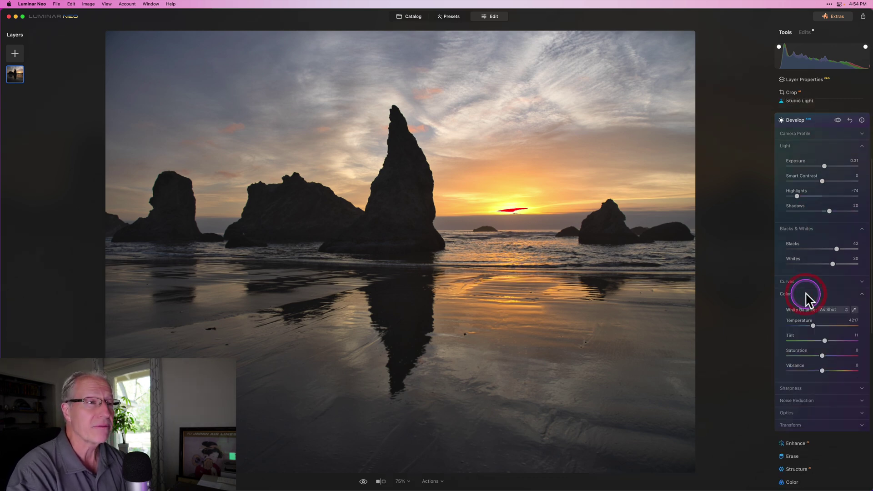
scroll(806, 292, down, 2)
click(818, 250)
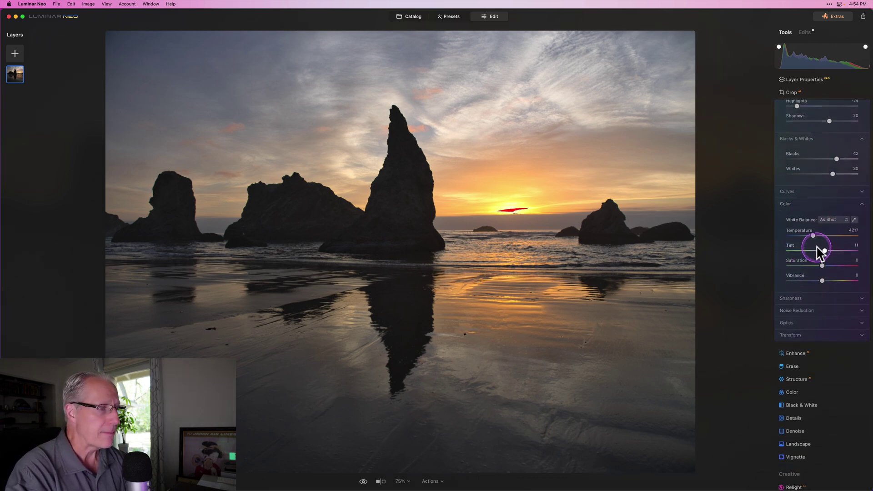
drag(813, 235, 811, 236)
drag(821, 251, 826, 251)
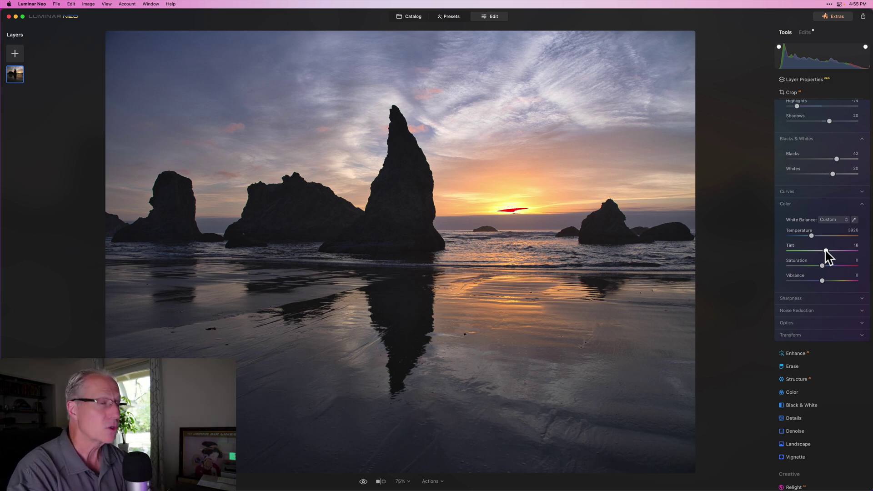
click(822, 280)
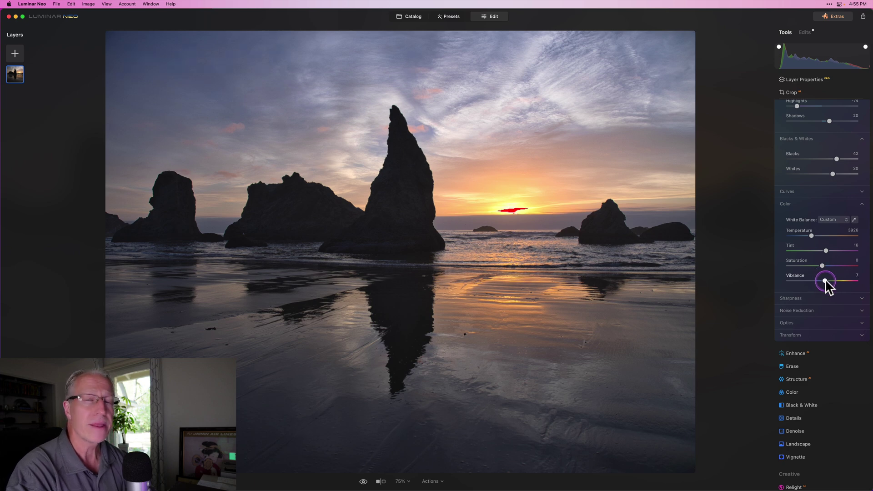
click(825, 281)
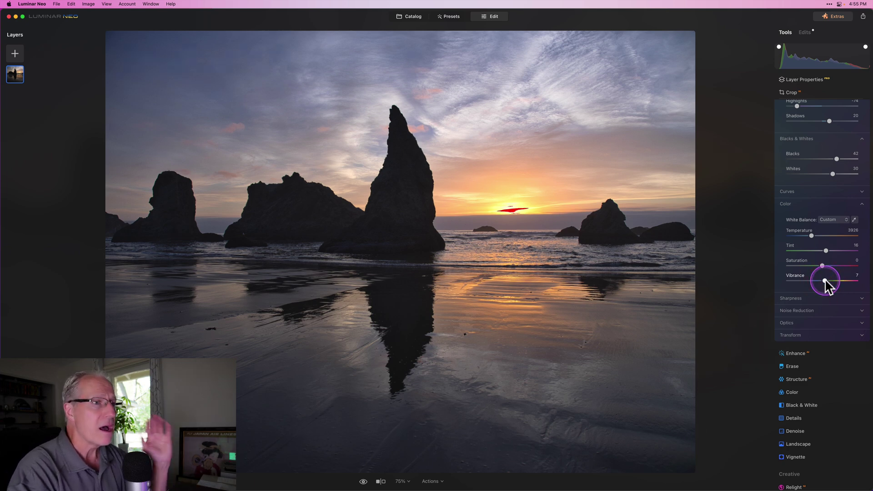
- Glance at Lens Optics, then toggle Develop off and on to compare before and after
click(809, 324)
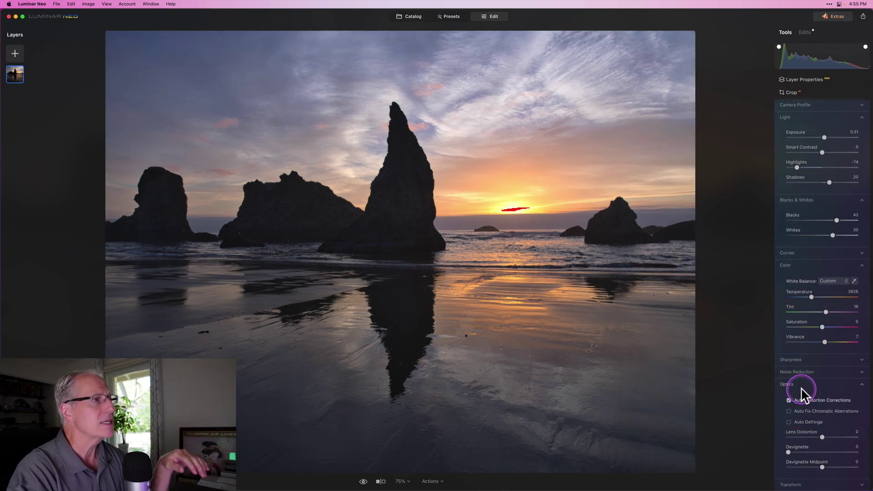
click(801, 388)
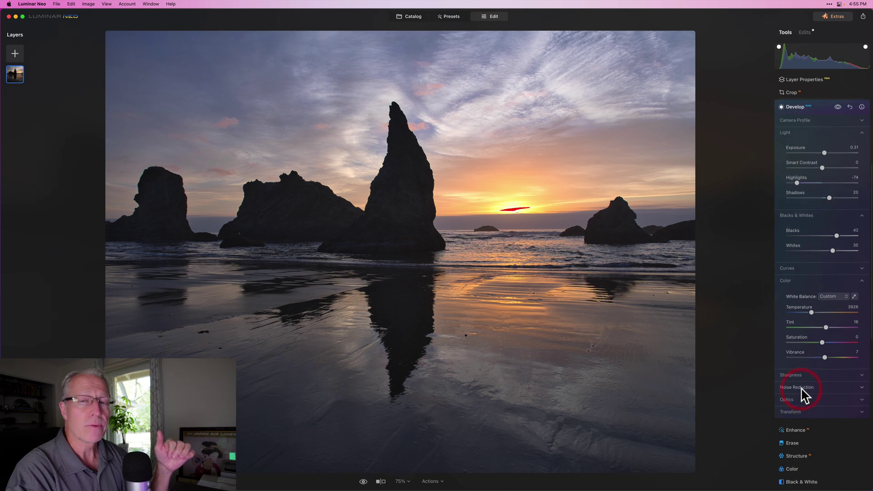
click(838, 107)
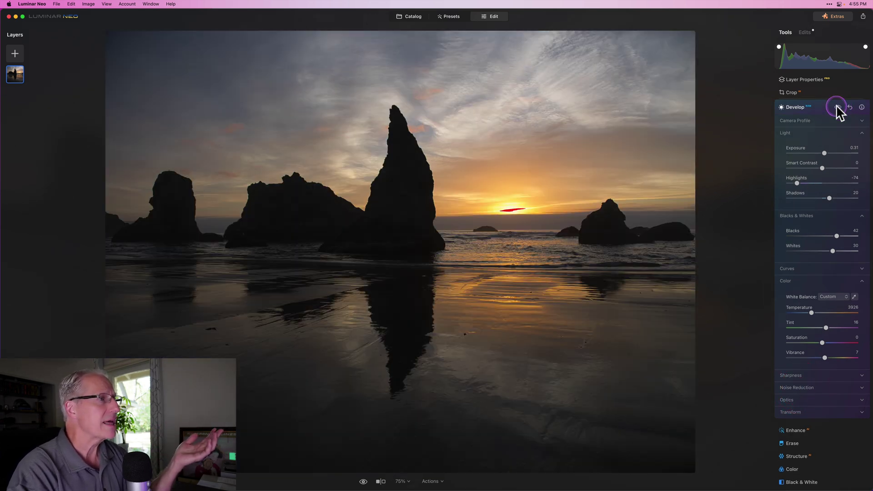
click(837, 107)
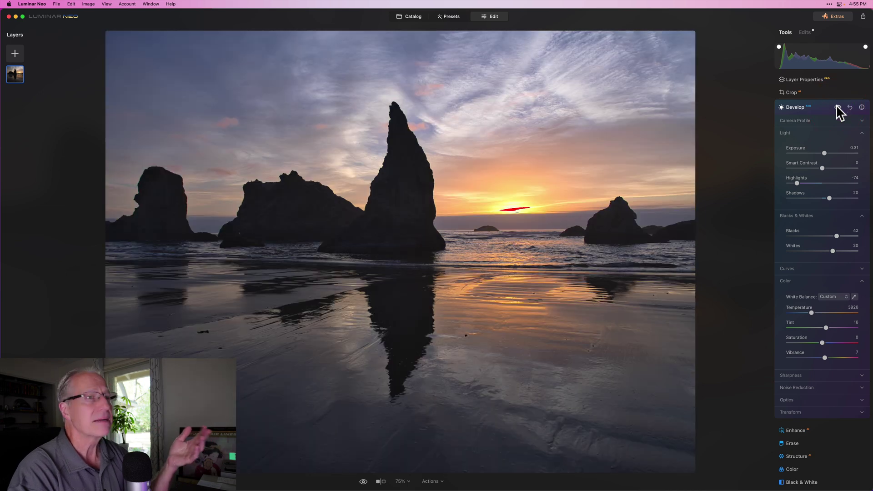
- Collapse Develop and set Supercontrast Highlights and Midtones Contrast to 21, Shadows Contrast to 22
click(818, 105)
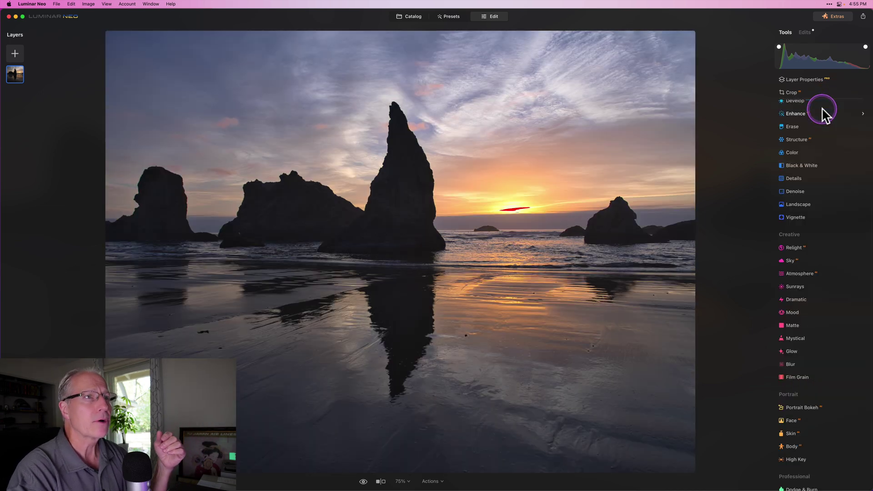
scroll(825, 122, up, 4)
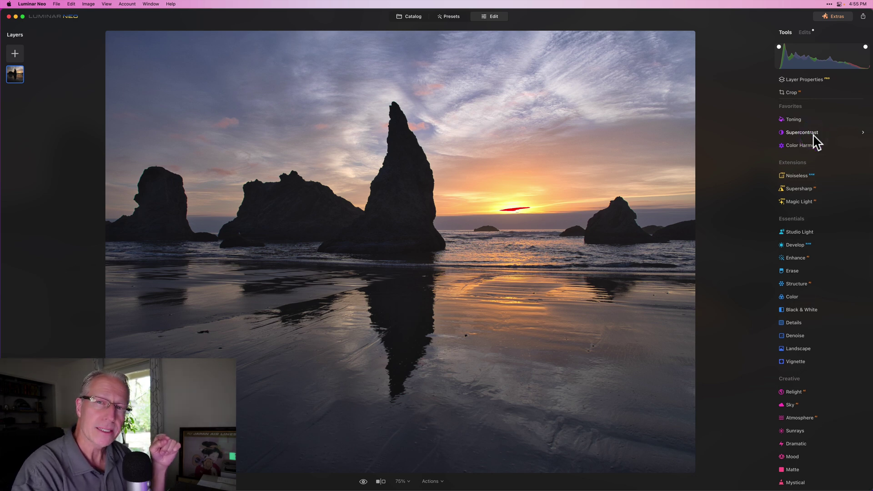
click(813, 135)
click(803, 173)
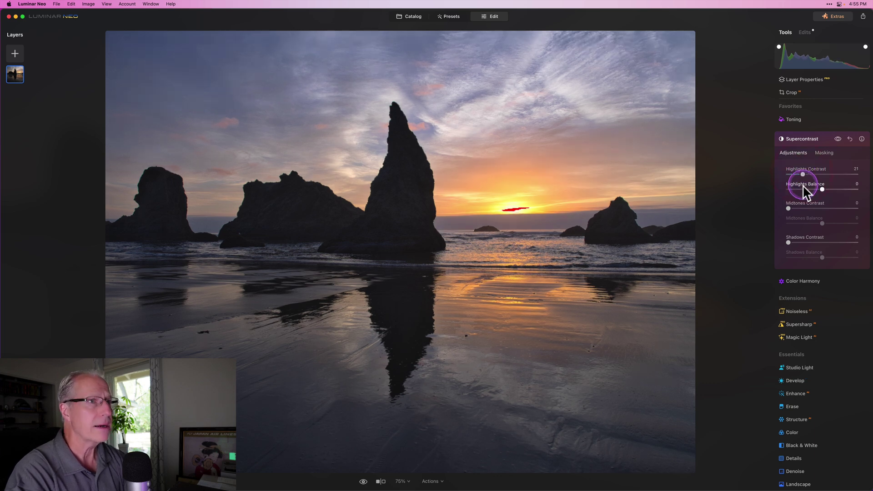
click(802, 208)
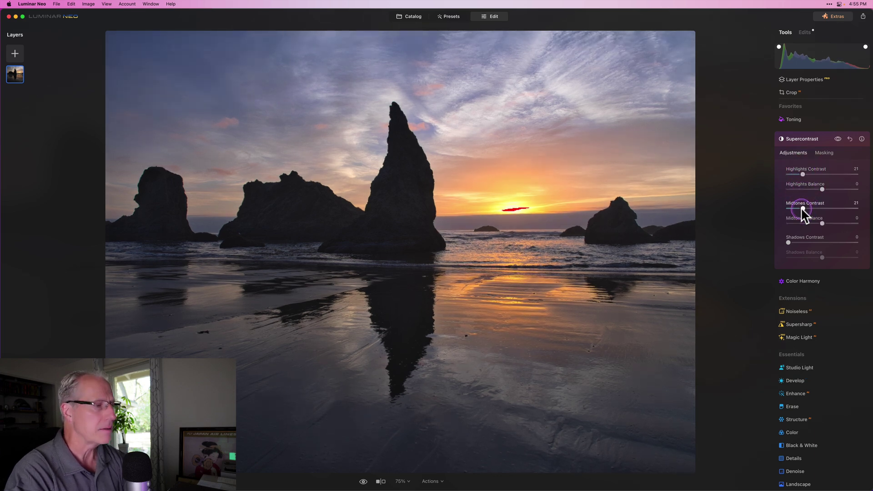
click(802, 241)
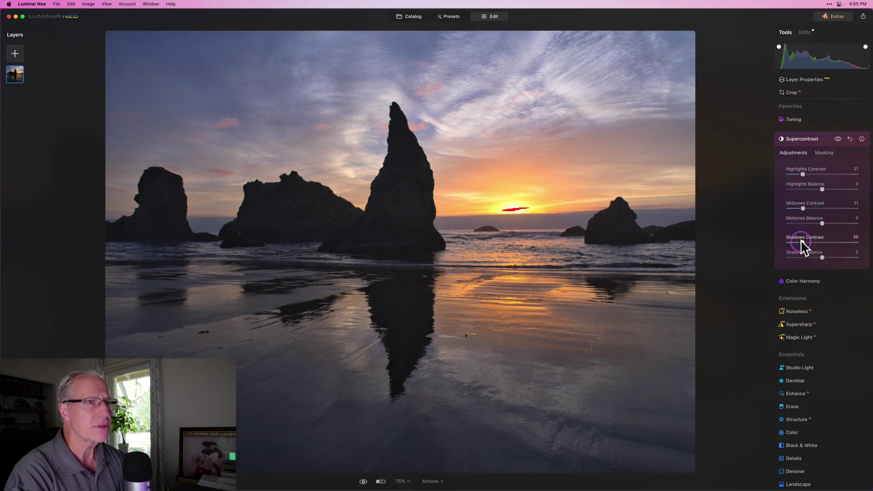
click(802, 242)
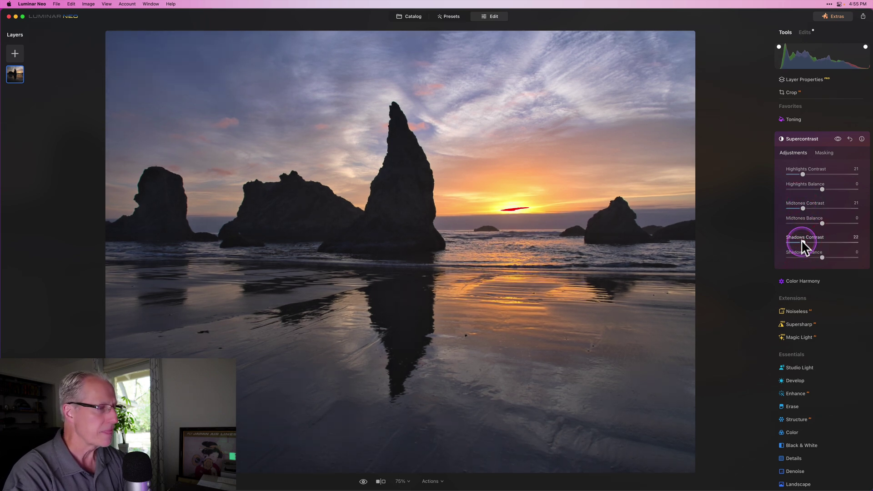
- Set Supercontrast balances to 7, -42 and -6, then toggle the effect to compare
drag(822, 190, 825, 189)
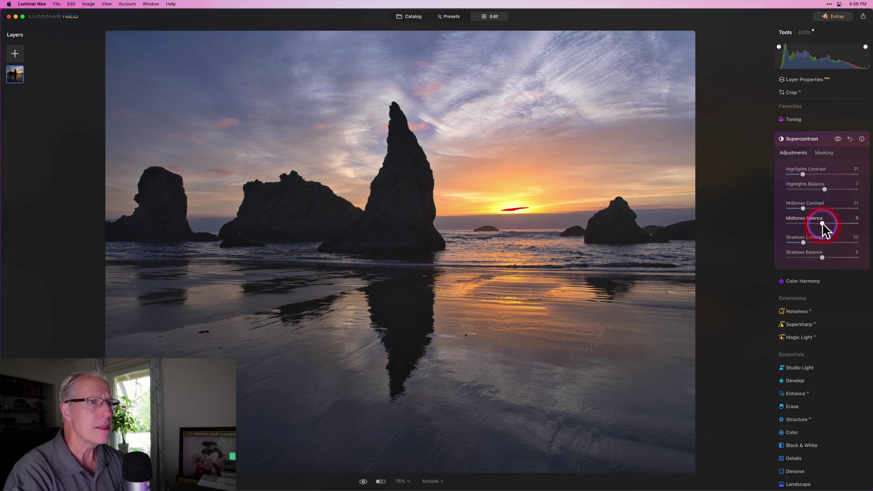
drag(822, 223, 810, 223)
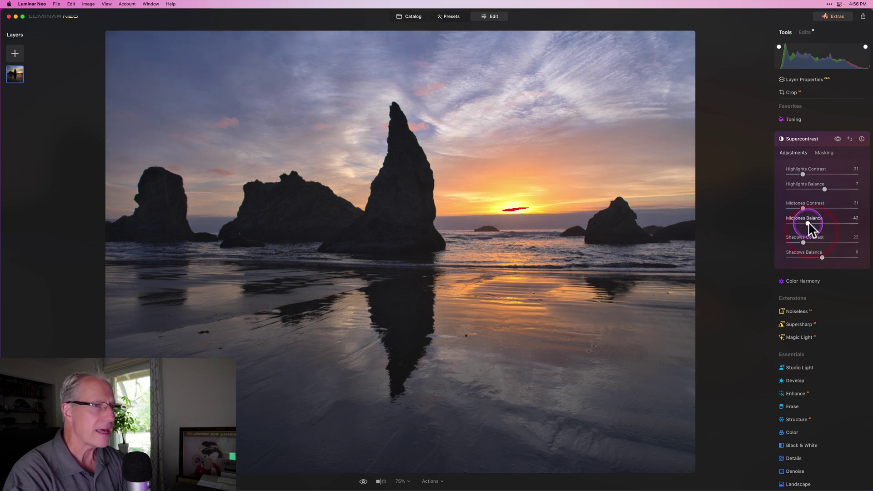
drag(822, 257, 821, 257)
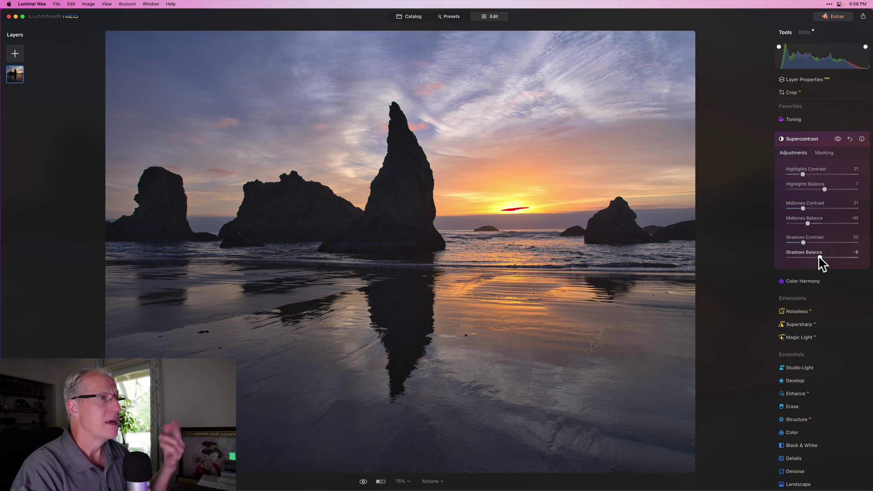
click(838, 139)
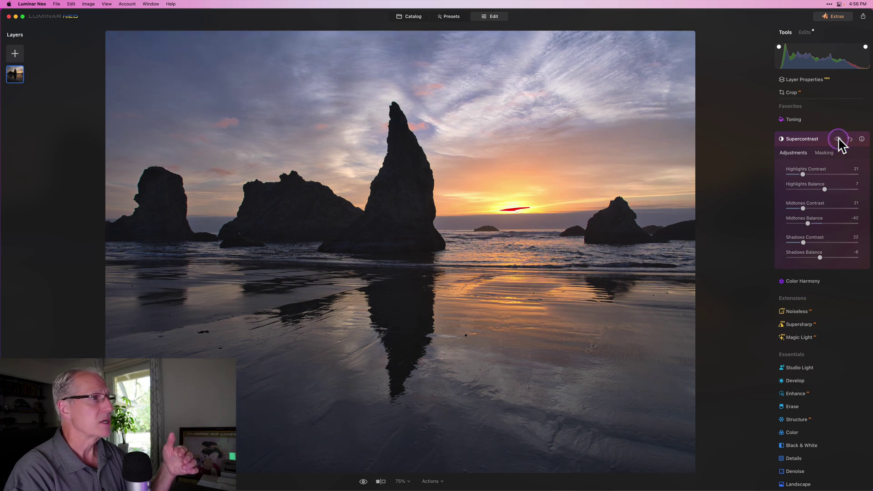
click(838, 138)
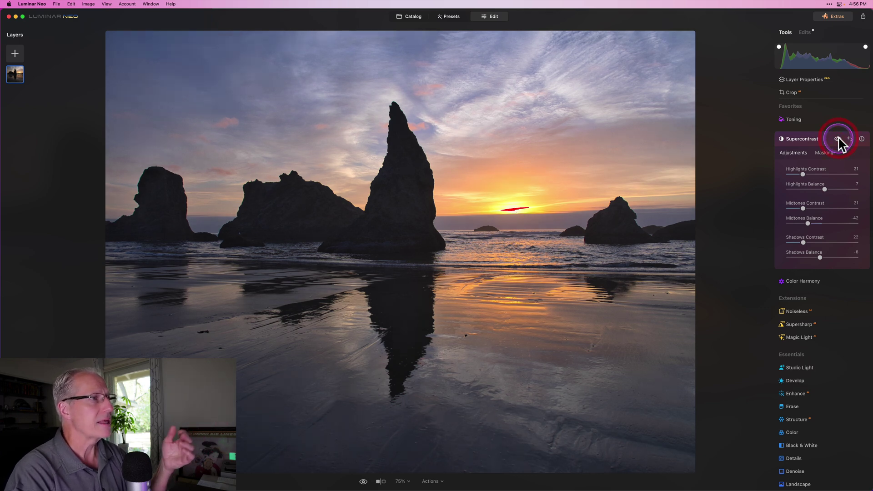
click(810, 139)
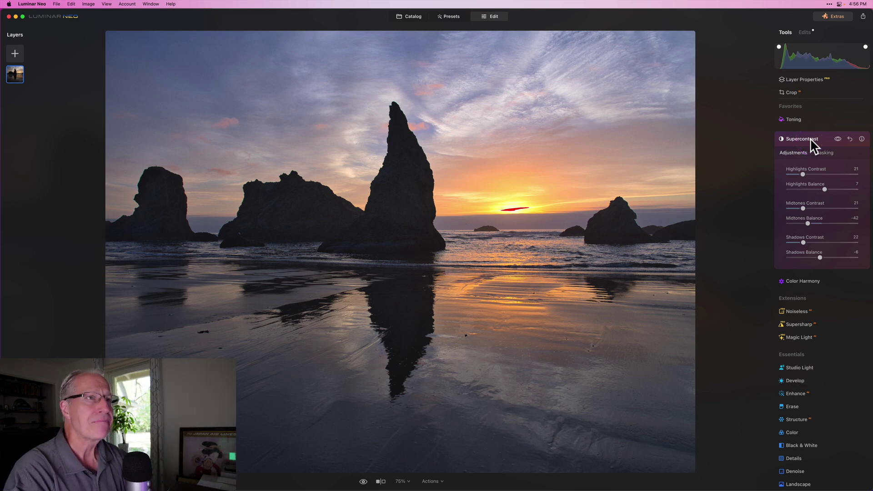
- Collapse Supercontrast and view the unedited original with the backslash compare shortcut
click(811, 139)
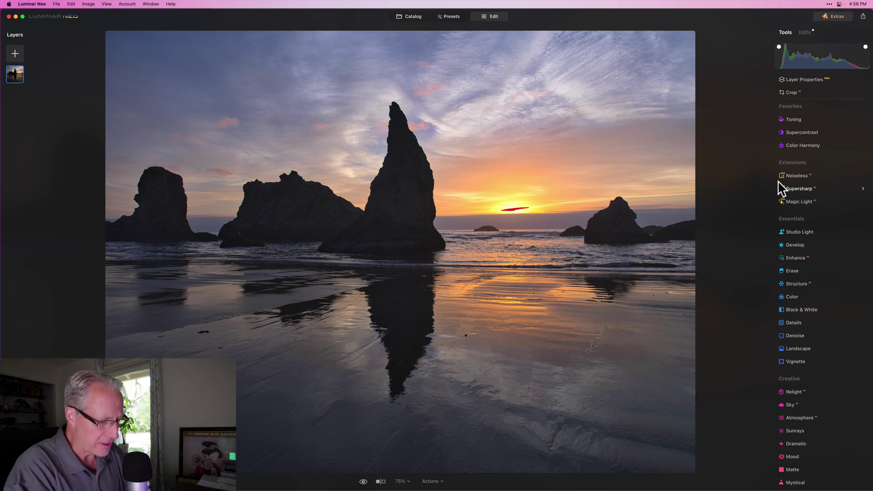
key(backslash)
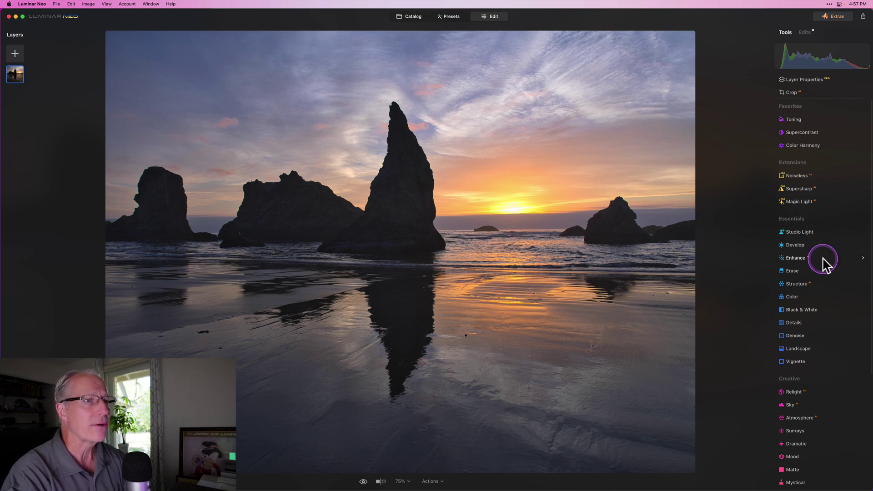
- Mask Structure with a linear gradient covering the beach below the horizon
scroll(814, 254, down, 3)
click(801, 218)
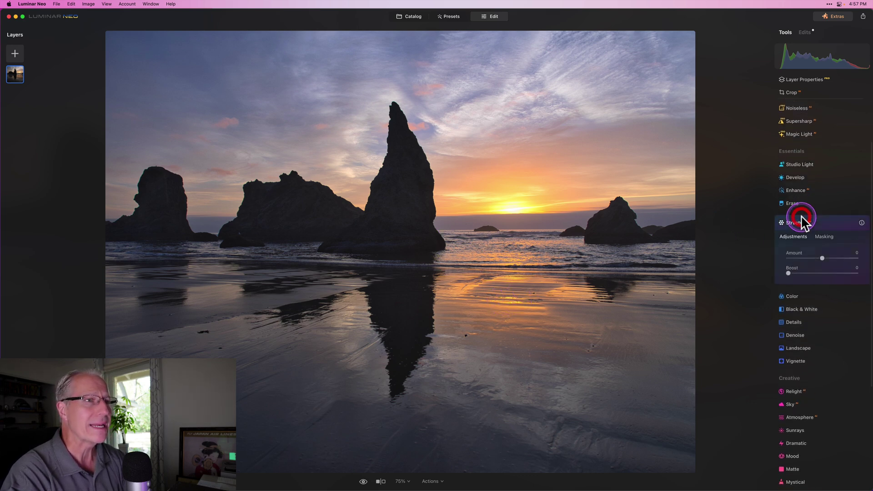
click(824, 236)
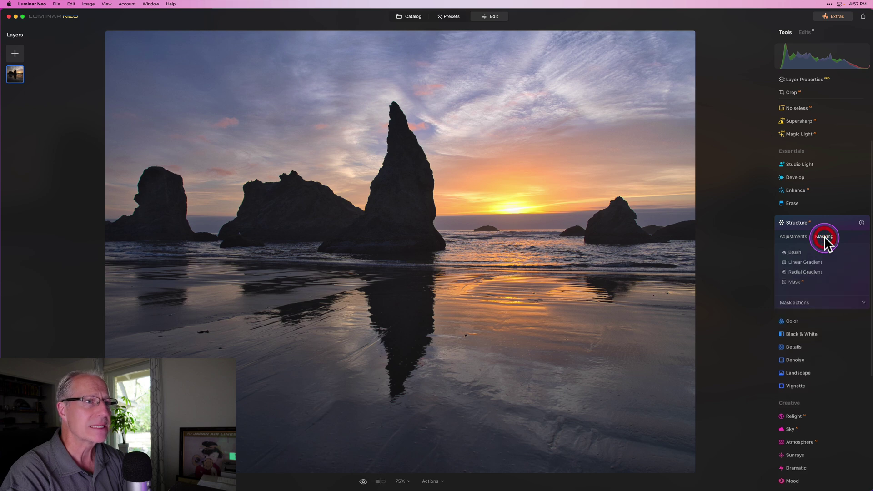
click(810, 260)
drag(430, 294, 429, 228)
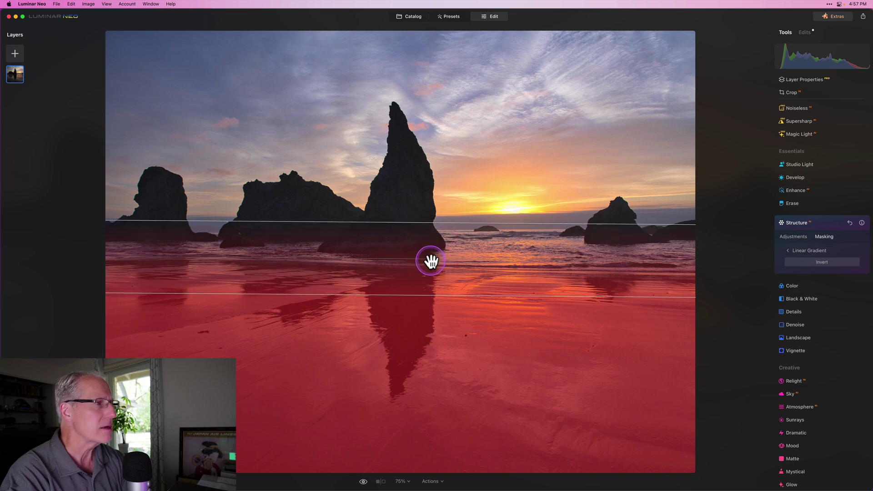
drag(431, 262, 432, 280)
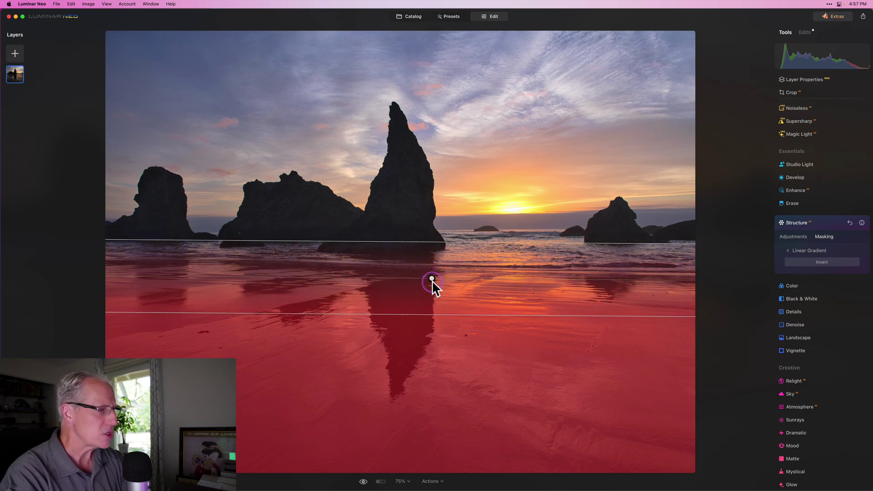
- Set the Structure Amount to 28 and toggle the effect off and on to compare
click(795, 237)
drag(822, 257, 823, 258)
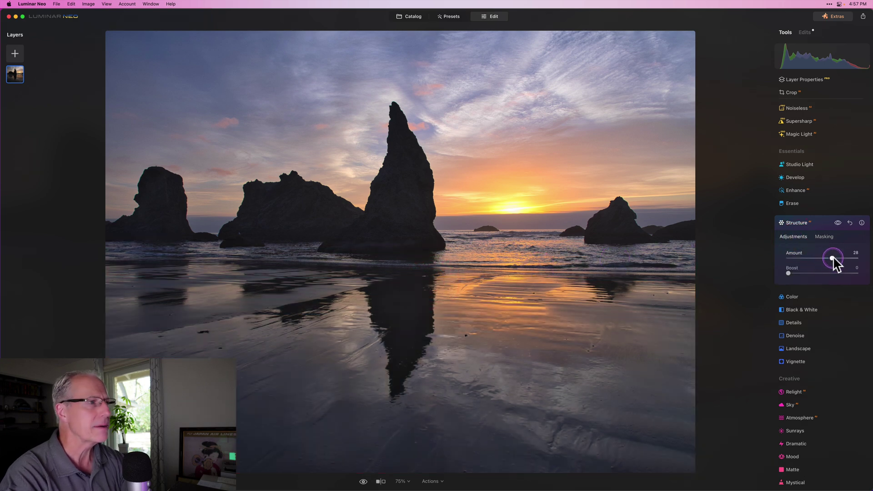
drag(833, 258, 833, 258)
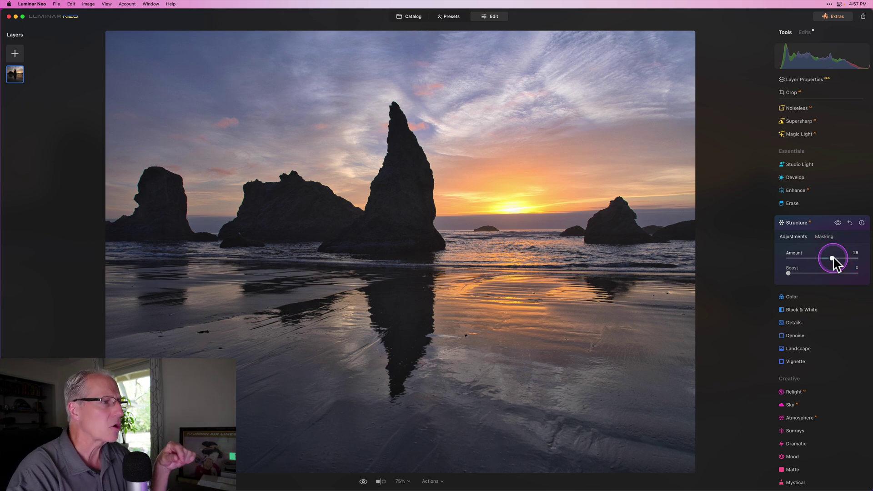
click(838, 222)
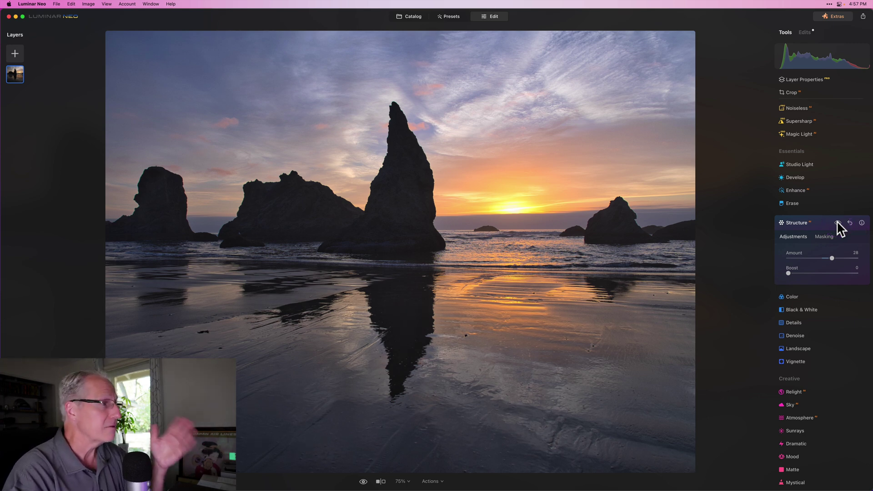
click(837, 223)
click(810, 224)
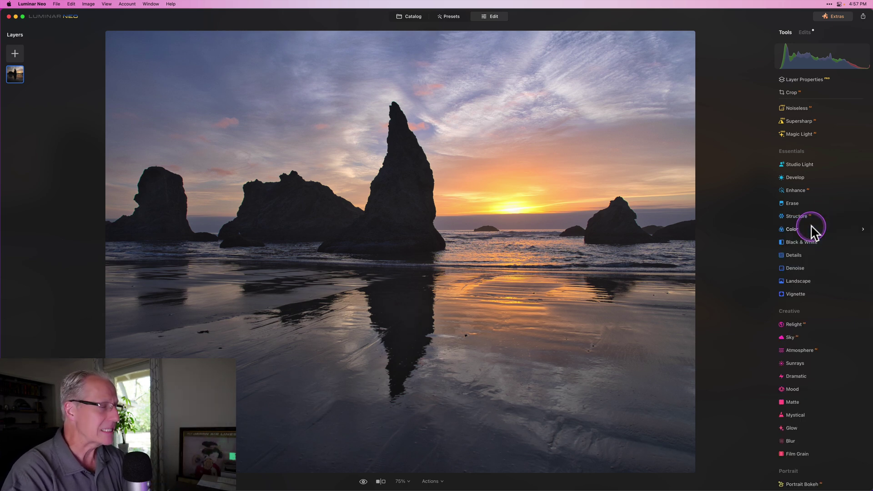
scroll(813, 236, up, 3)
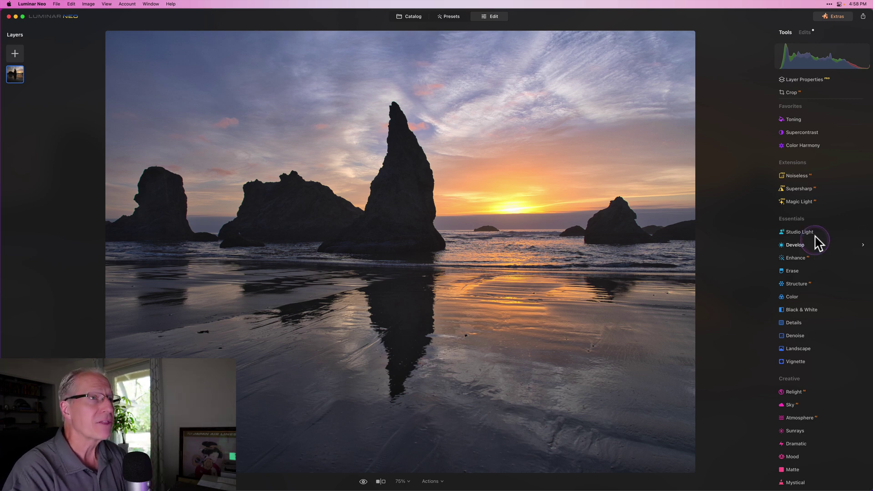
- In Toning, set Highlights Saturation to 35 and compare with the effect off and on
click(793, 97)
click(794, 119)
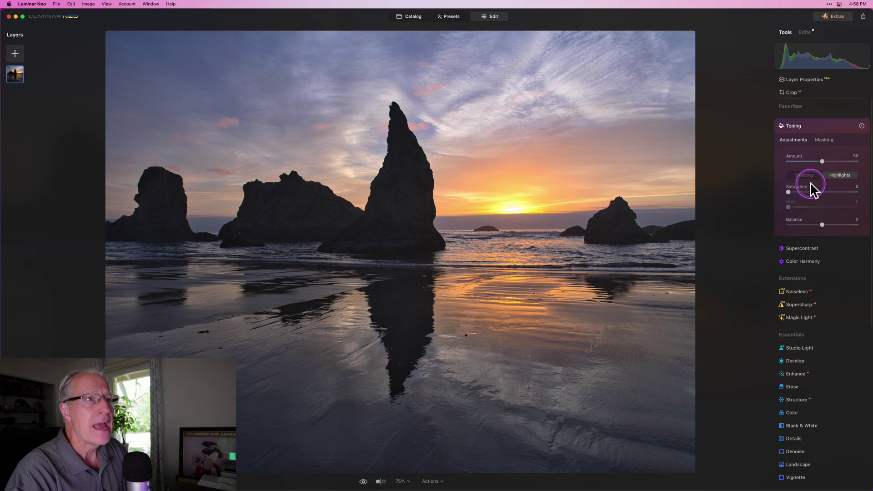
click(842, 175)
drag(789, 191, 801, 191)
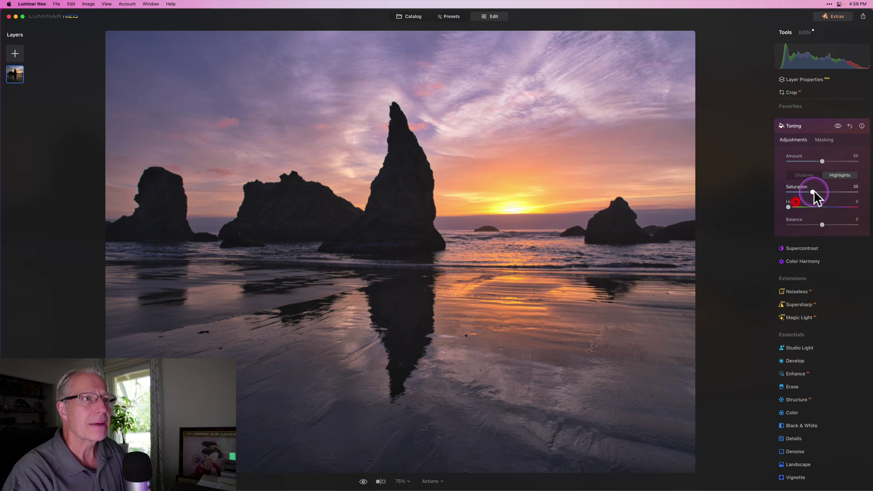
click(789, 207)
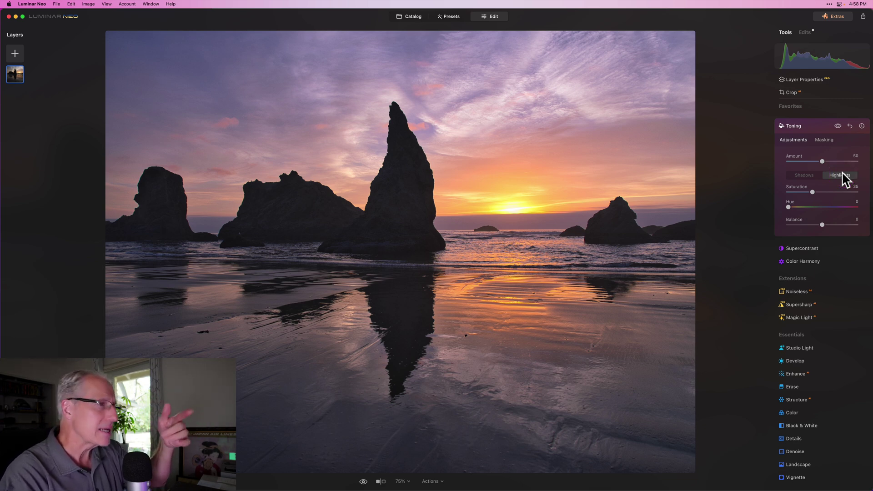
click(837, 125)
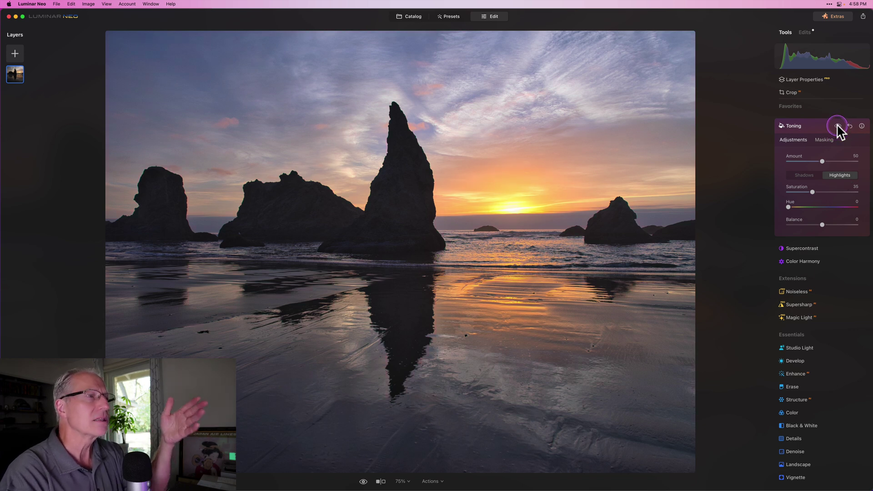
click(837, 125)
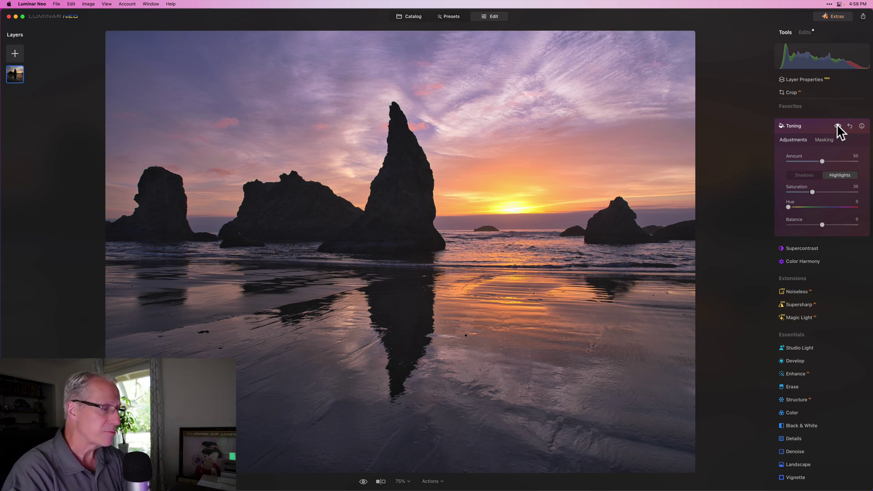
- Set Landscape Golden Hour to 20 and toggle the effect to compare before and after
click(812, 127)
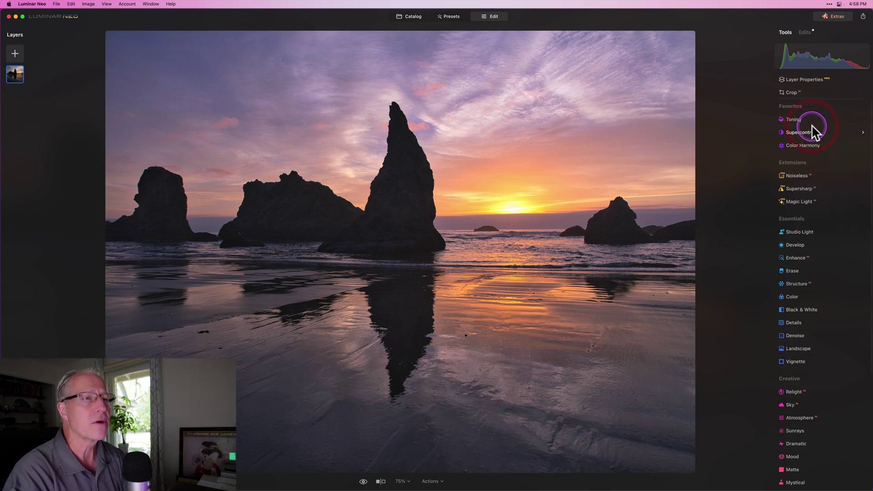
click(819, 214)
scroll(805, 236, down, 3)
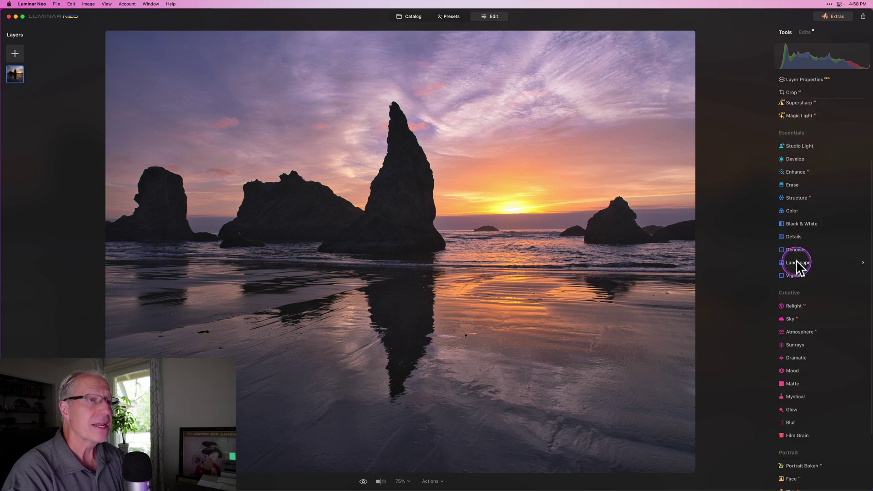
click(799, 263)
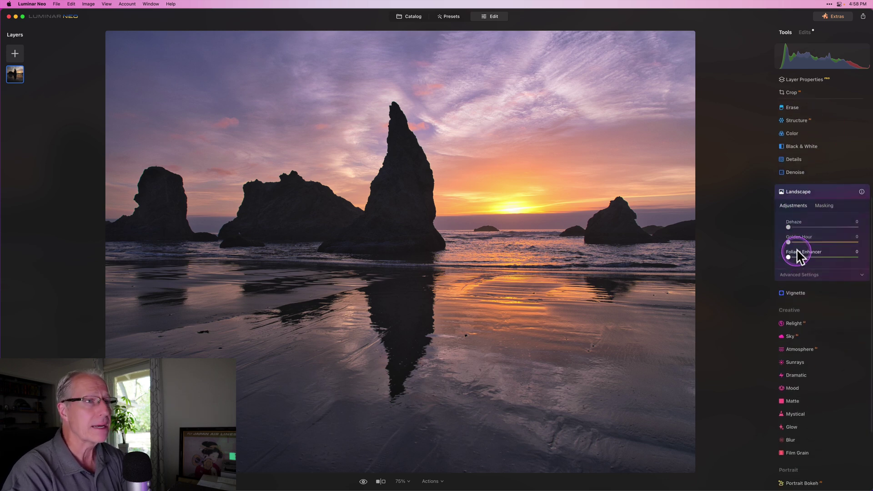
click(798, 242)
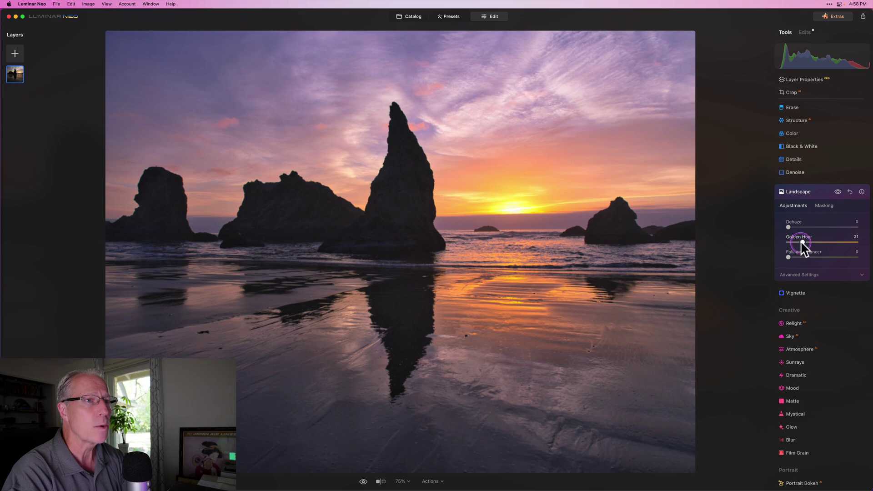
click(801, 243)
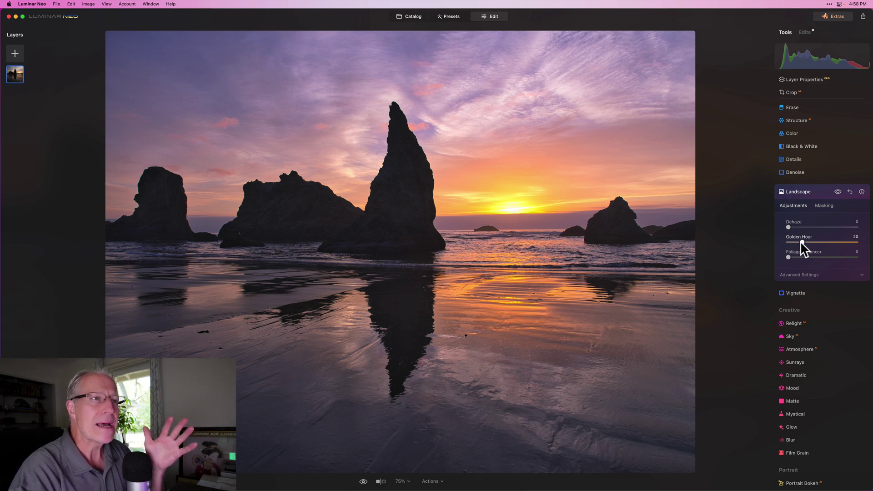
click(838, 191)
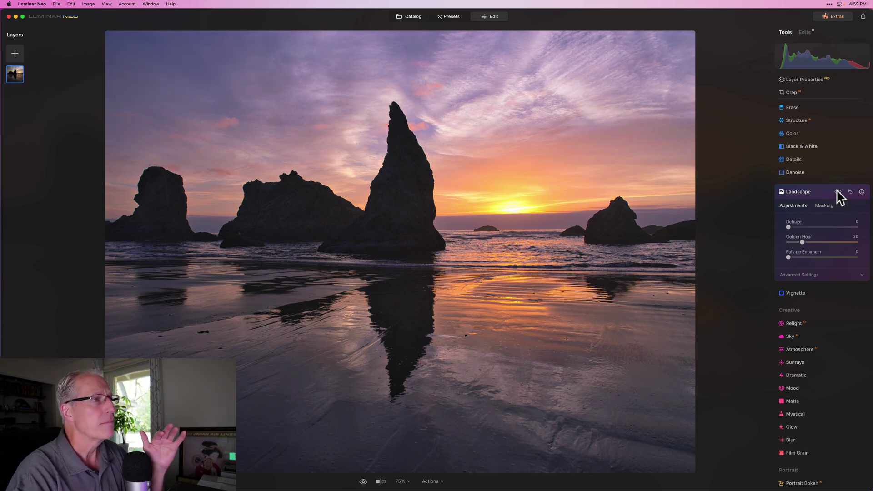
click(836, 192)
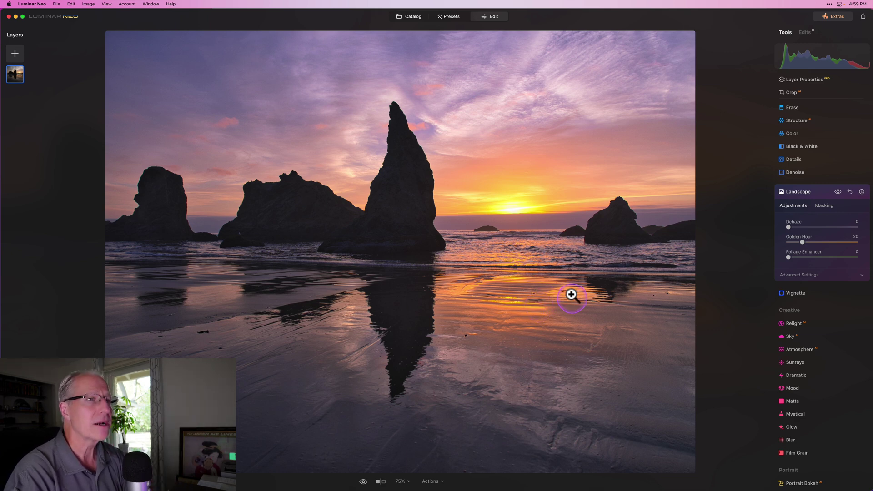
- Collapse Landscape, then open the Masking options of a new Develop adjustment
click(786, 207)
click(808, 191)
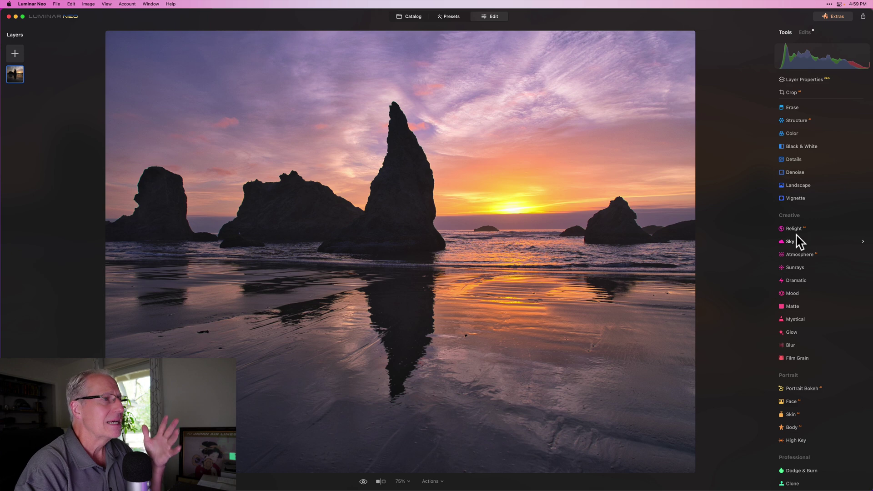
drag(478, 201, 564, 231)
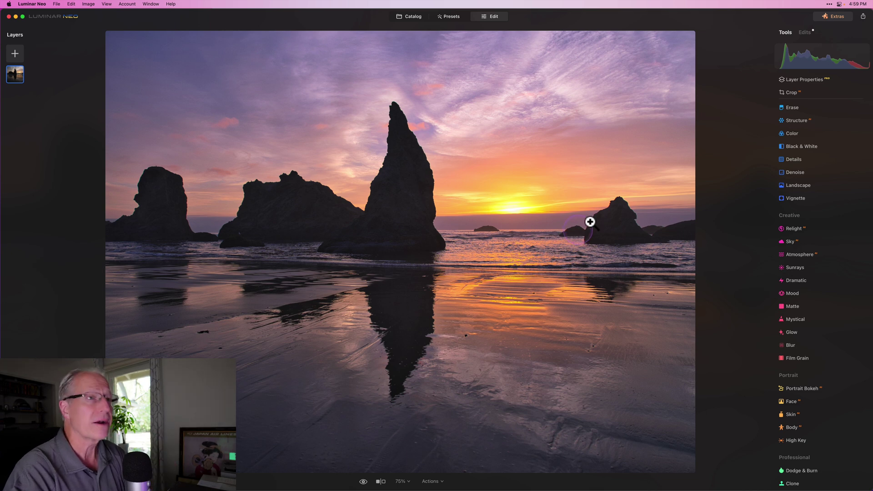
scroll(821, 257, up, 4)
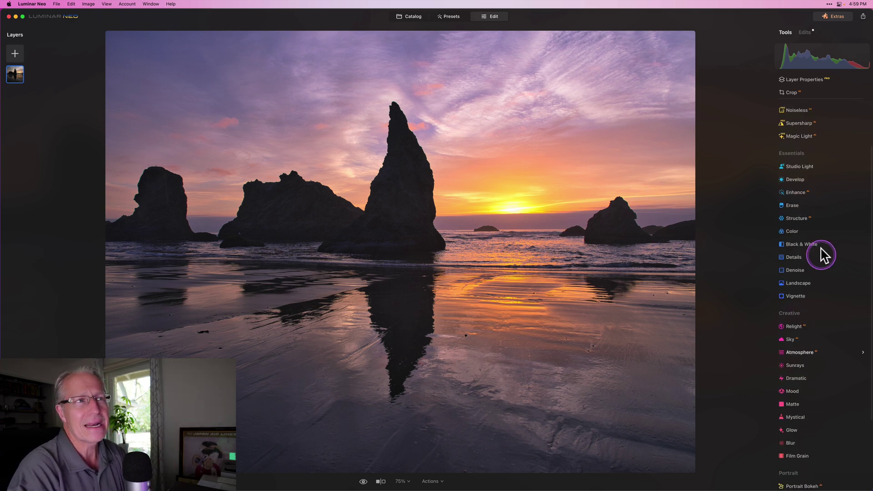
click(797, 180)
click(823, 192)
- Place a radial gradient mask on the sun and invert it
click(802, 231)
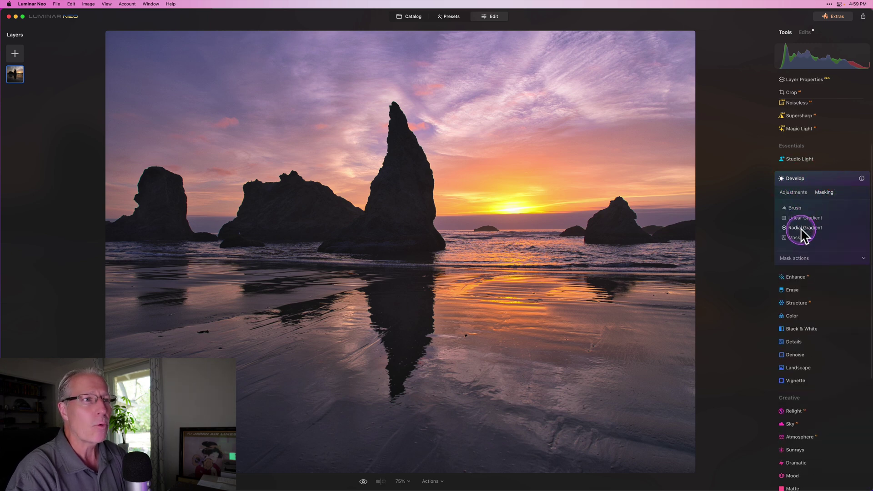
click(512, 213)
drag(517, 227, 523, 236)
click(837, 218)
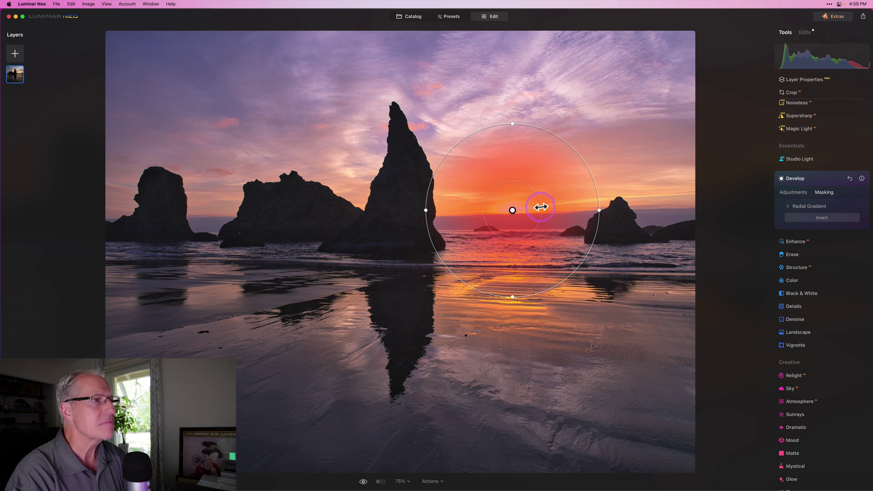
- Shape the radial gradient into a tall ellipse around the sun, then return to Develop's settings
drag(541, 207, 552, 210)
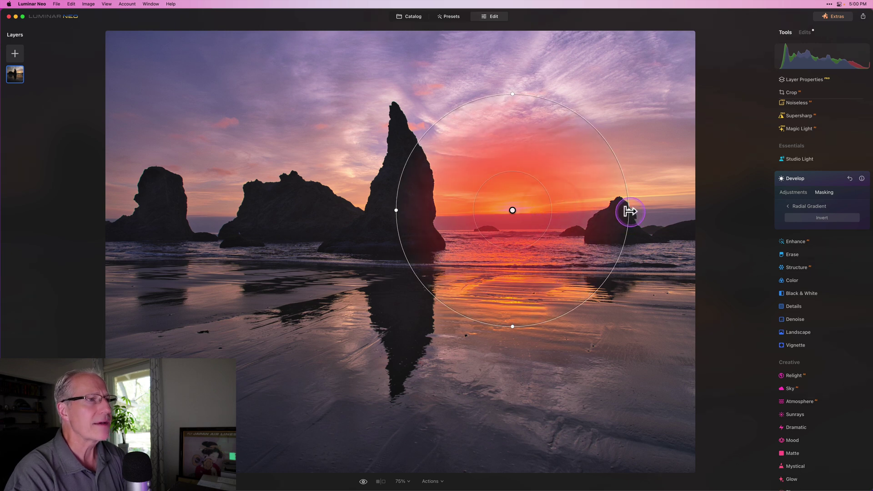
drag(628, 217, 615, 213)
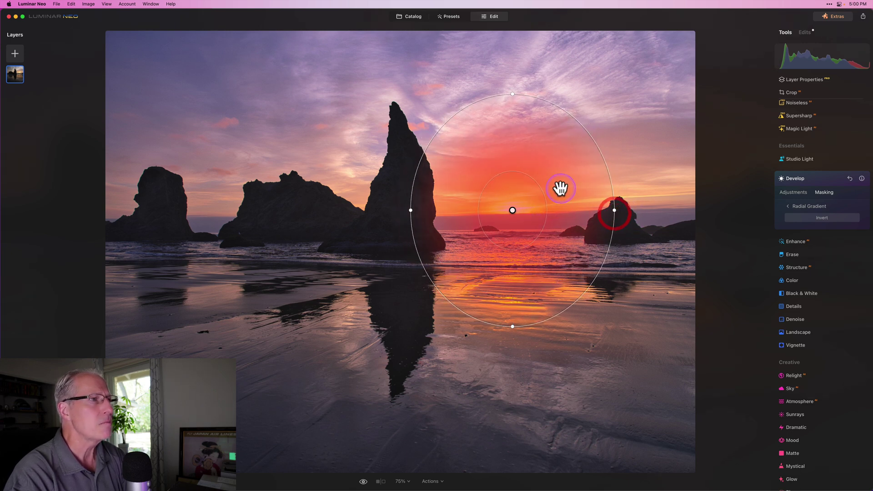
drag(544, 191, 546, 192)
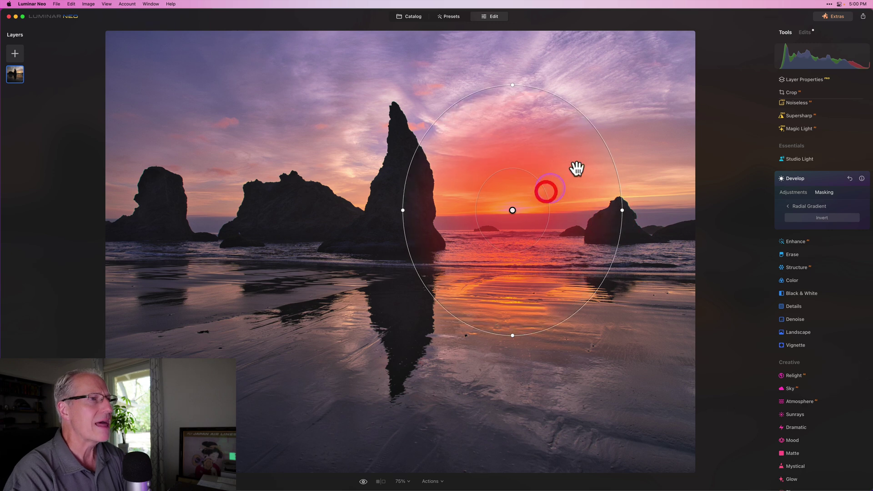
drag(607, 143, 613, 140)
drag(549, 195, 540, 201)
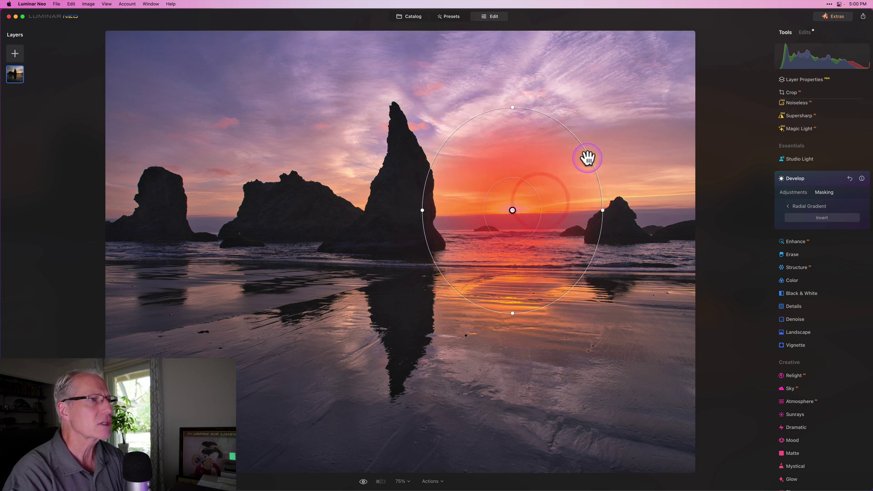
drag(589, 155, 592, 156)
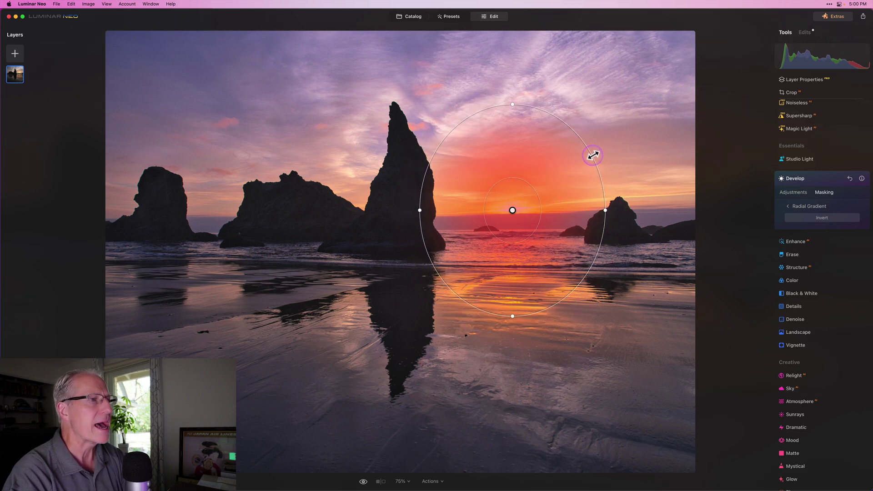
drag(593, 155, 594, 154)
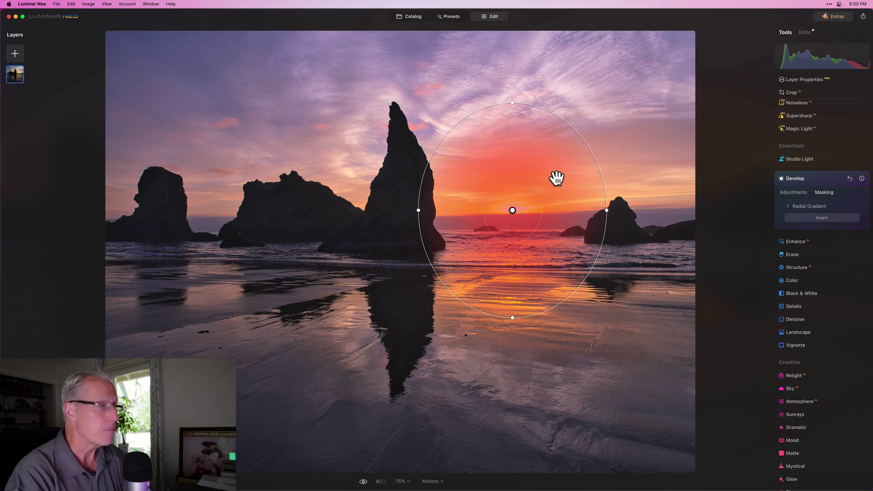
click(703, 139)
click(798, 192)
- Raise the masked Develop's Exposure to 0.32 and Highlights to 20, then compare off and on
drag(820, 223, 823, 223)
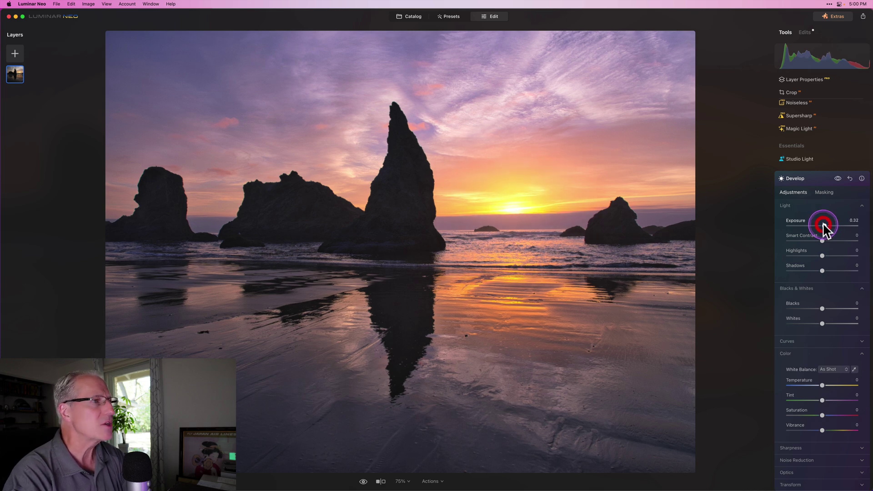
drag(823, 222, 822, 222)
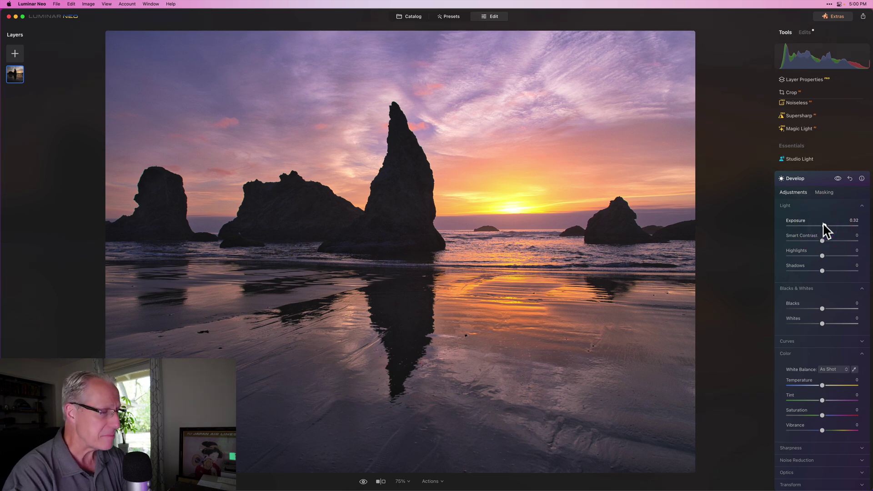
click(816, 251)
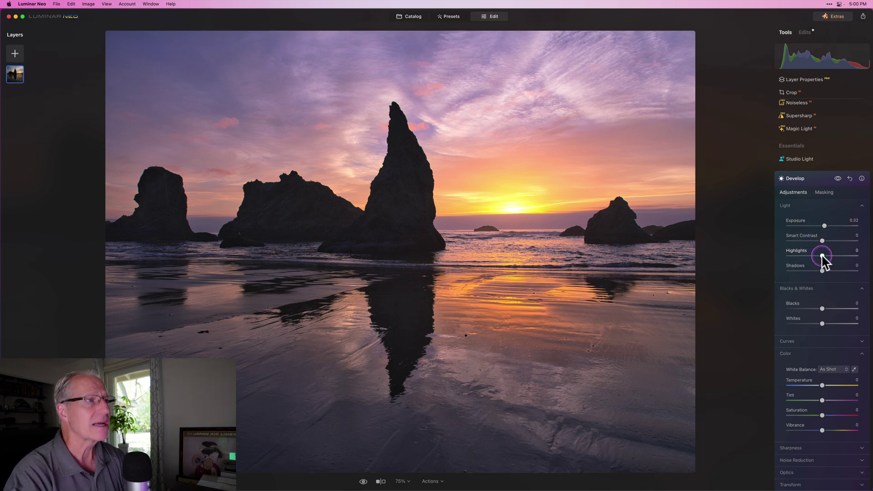
drag(823, 256, 825, 257)
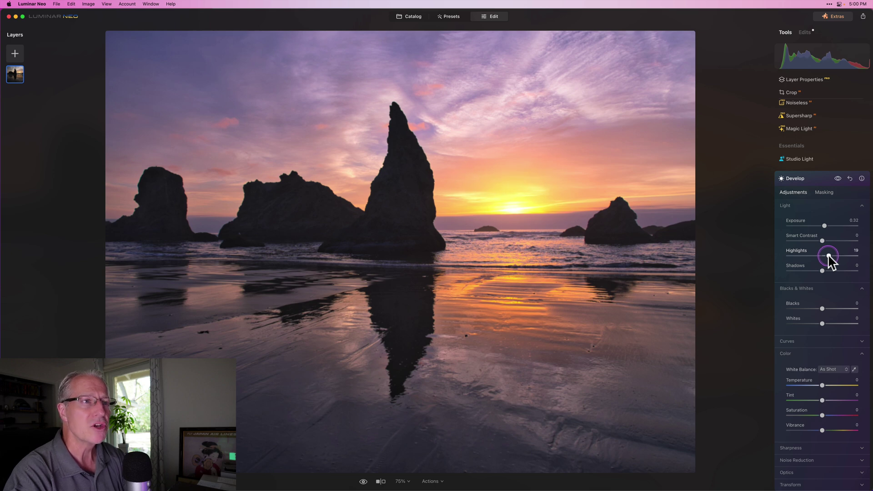
drag(828, 254, 828, 254)
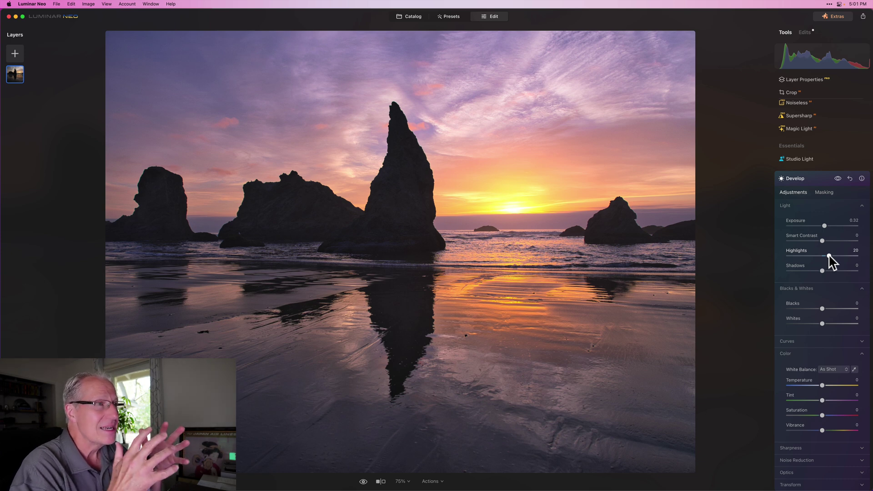
click(846, 191)
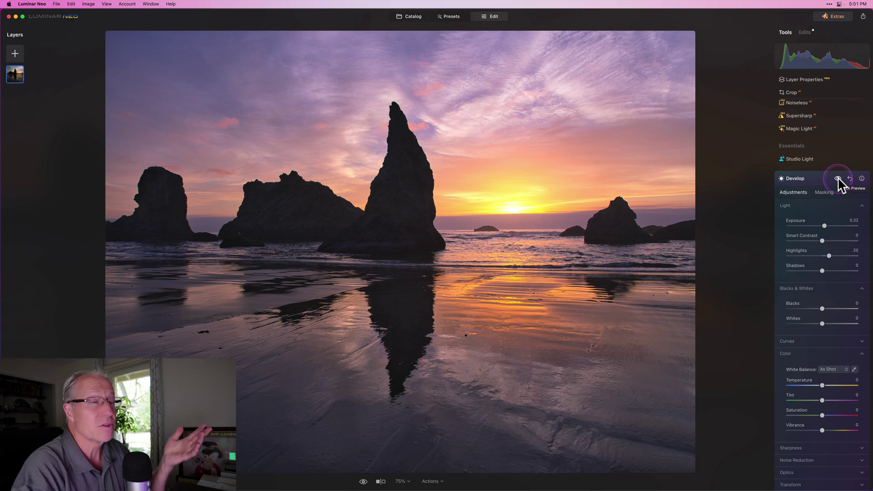
click(837, 178)
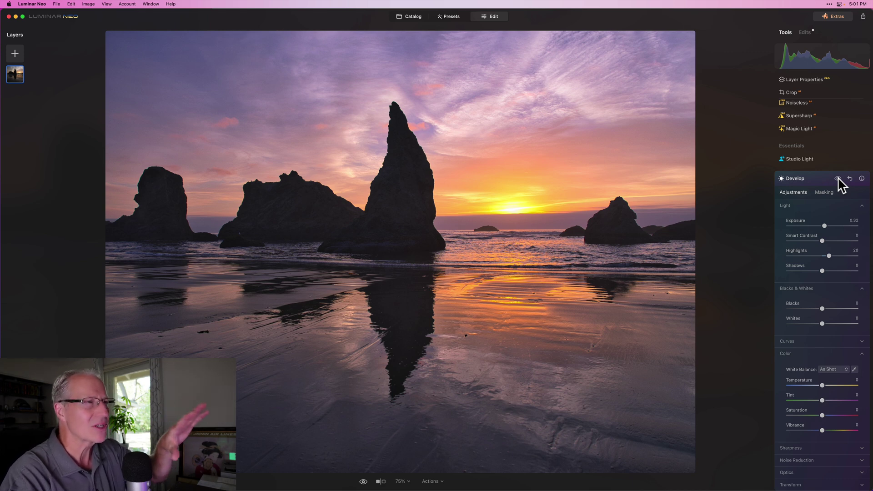
click(837, 178)
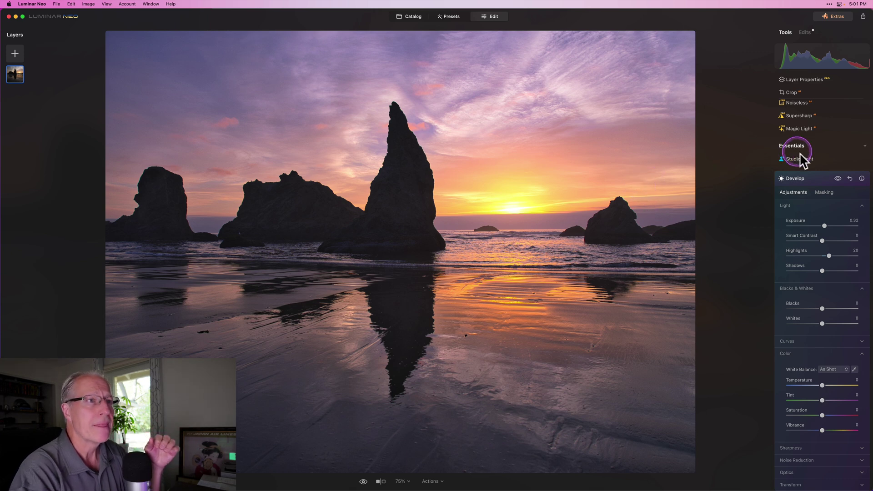
- Set Enhance Accent to 22 after previewing a stronger amount, comparing with the effect hidden
click(807, 182)
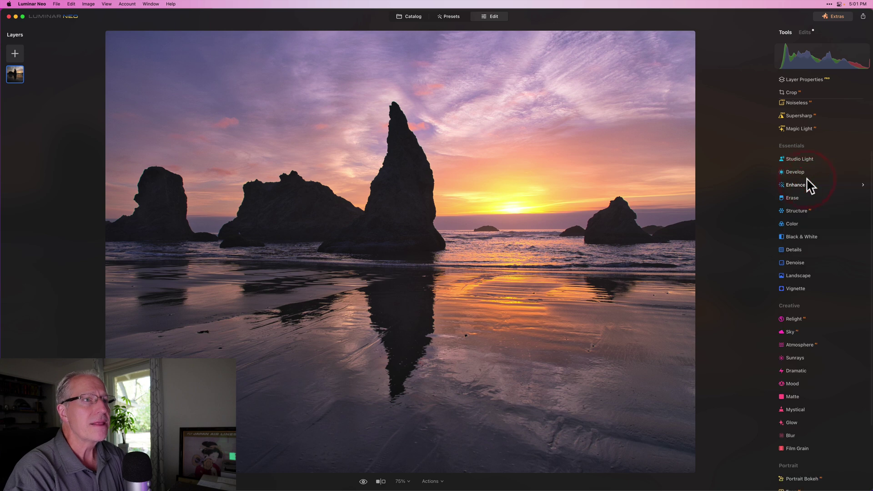
click(802, 188)
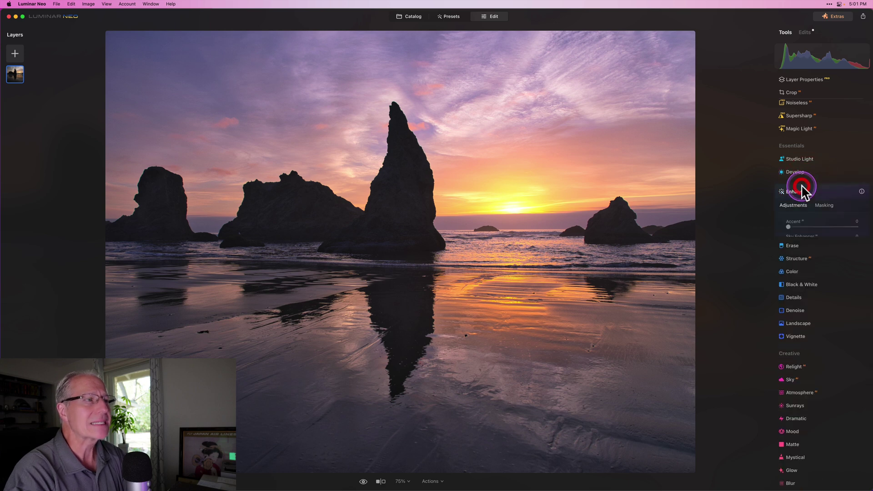
click(806, 222)
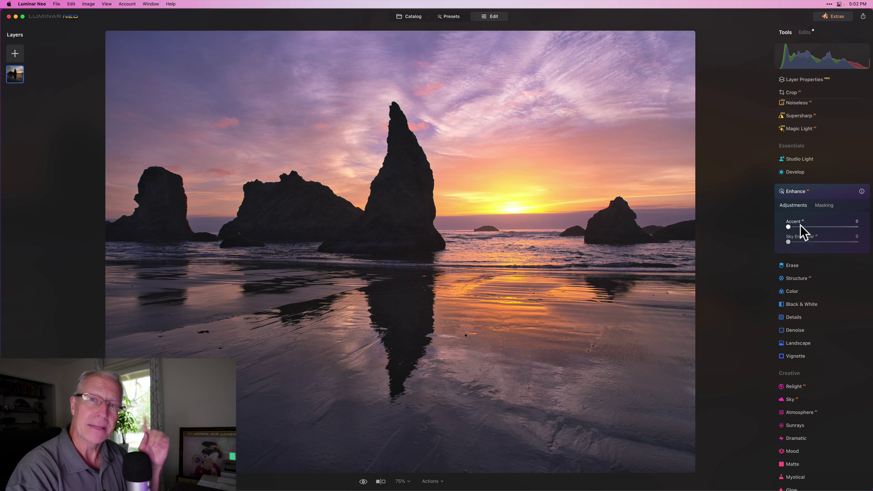
click(800, 226)
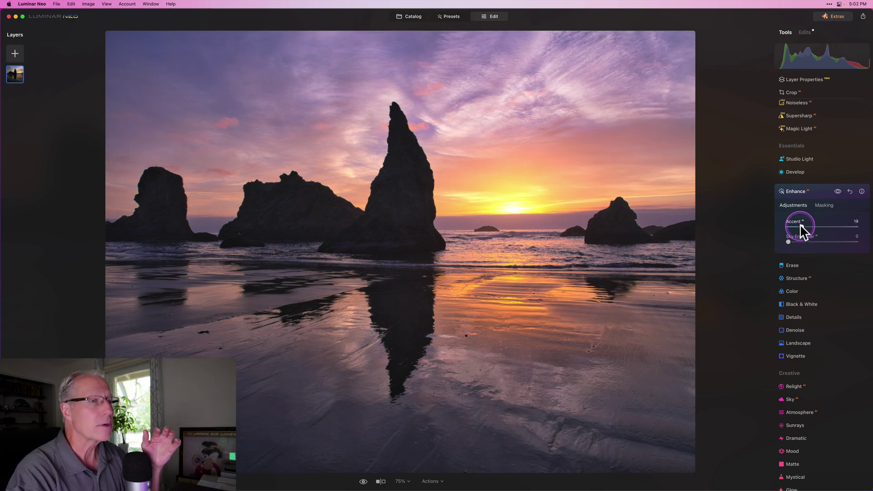
click(801, 226)
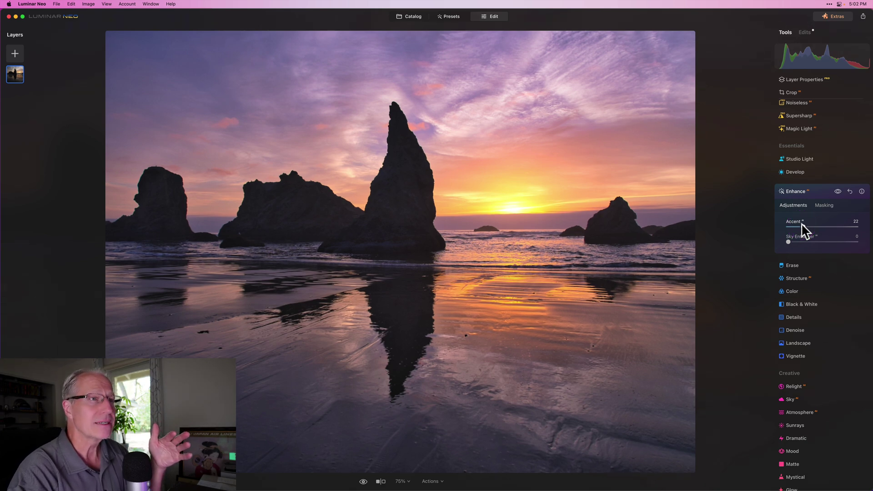
drag(802, 227, 845, 224)
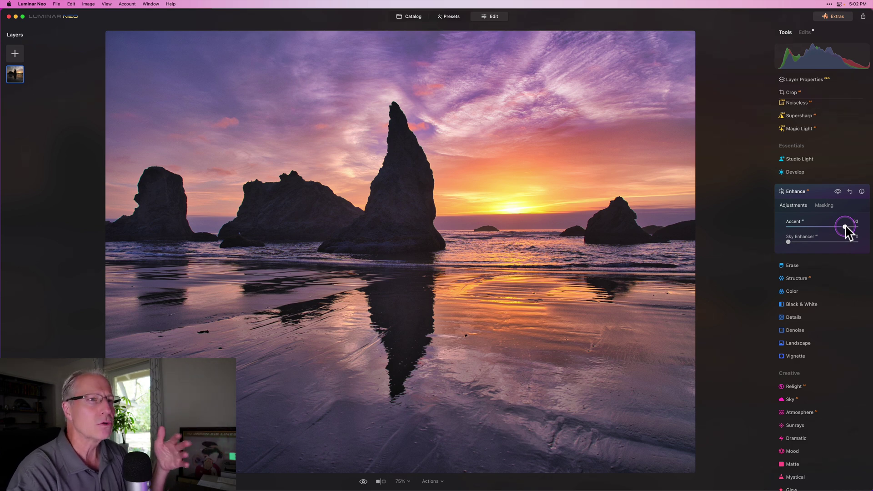
drag(845, 225, 802, 222)
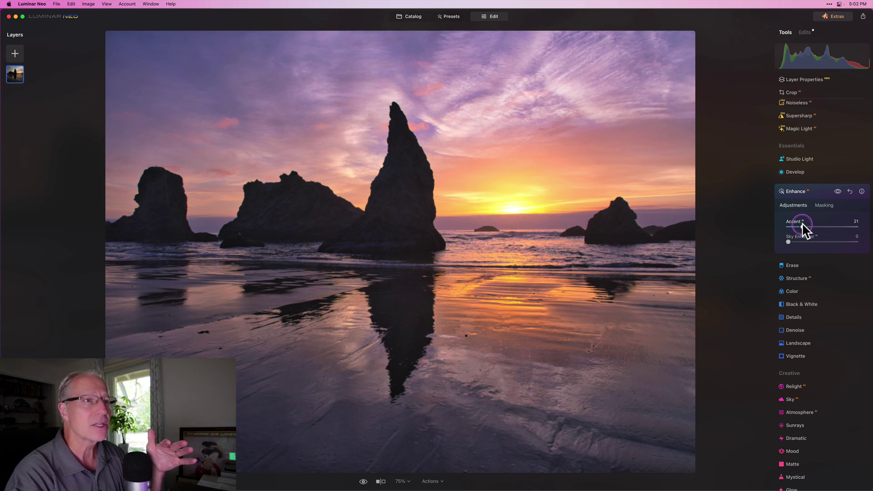
click(837, 192)
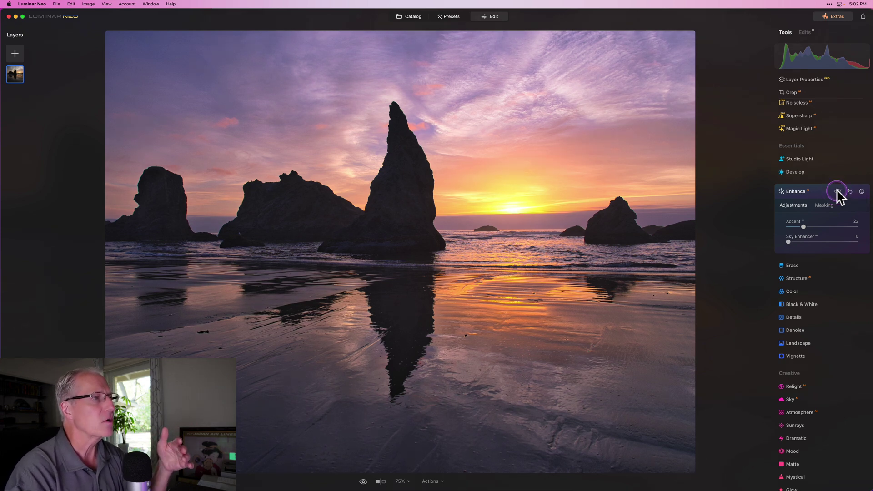
click(836, 190)
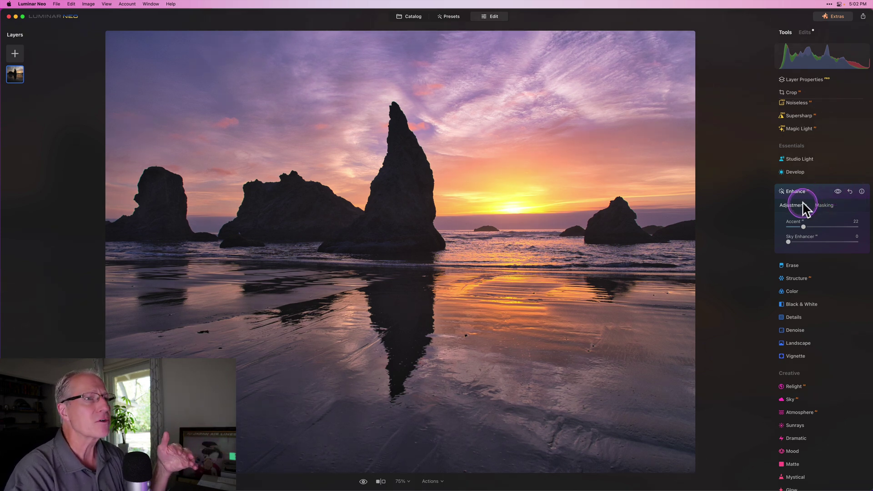
click(811, 191)
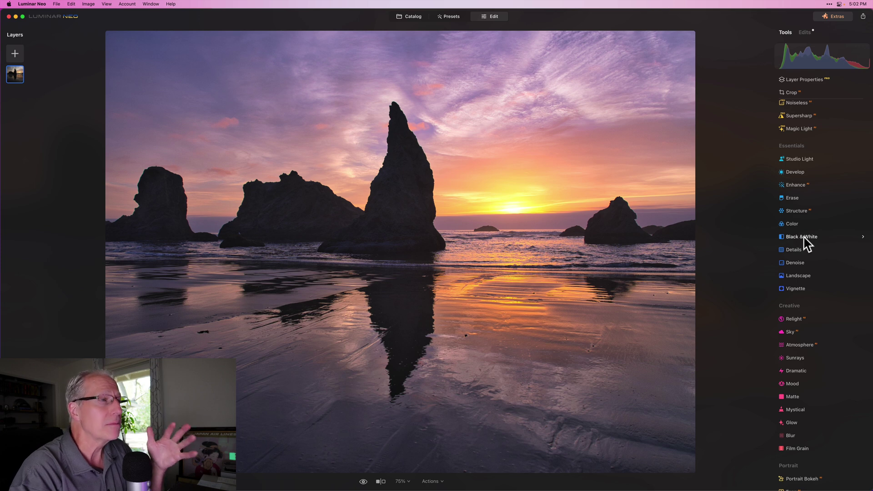
- Set the Mystical Amount to 35 and compare the glow with the effect off and on
scroll(803, 328, down, 5)
click(795, 316)
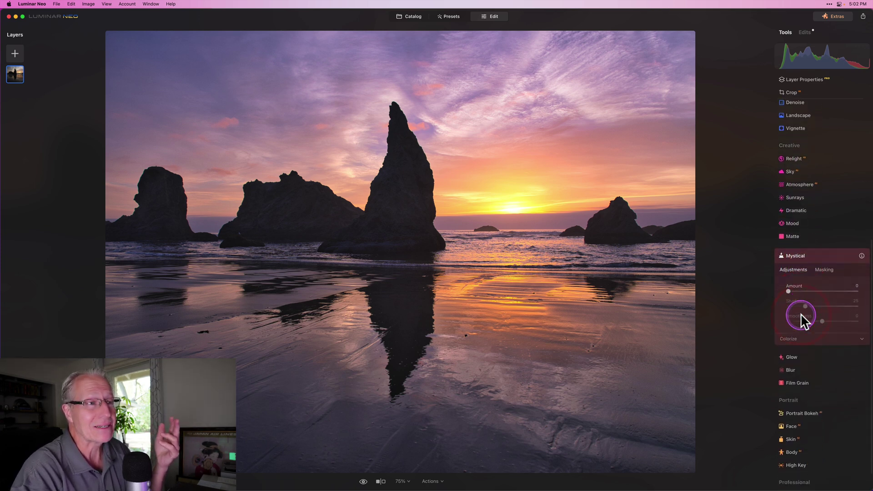
click(811, 268)
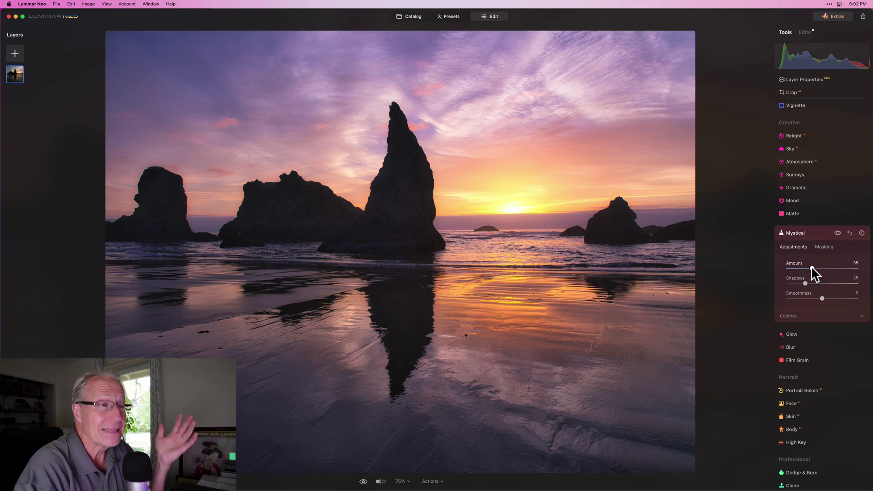
click(836, 233)
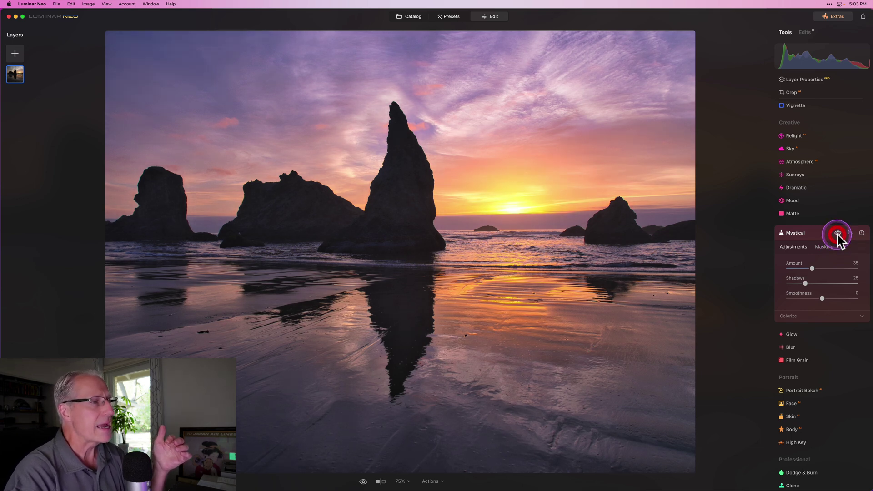
click(837, 233)
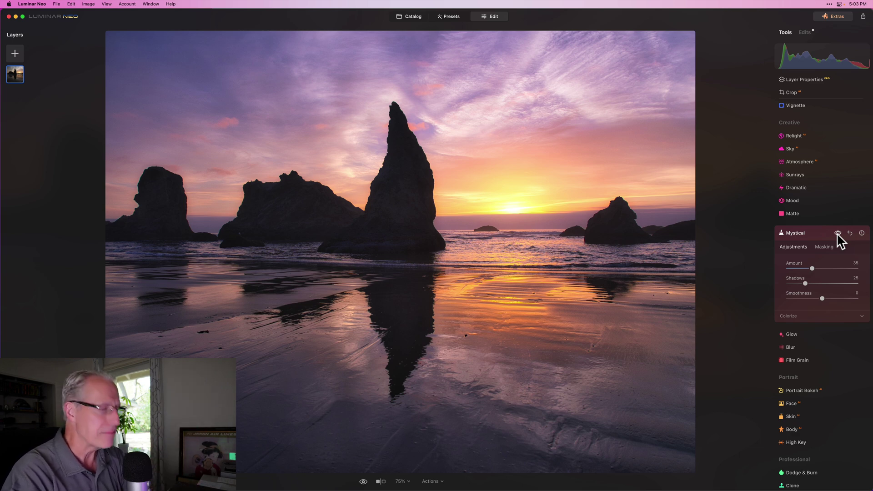
click(823, 230)
click(819, 233)
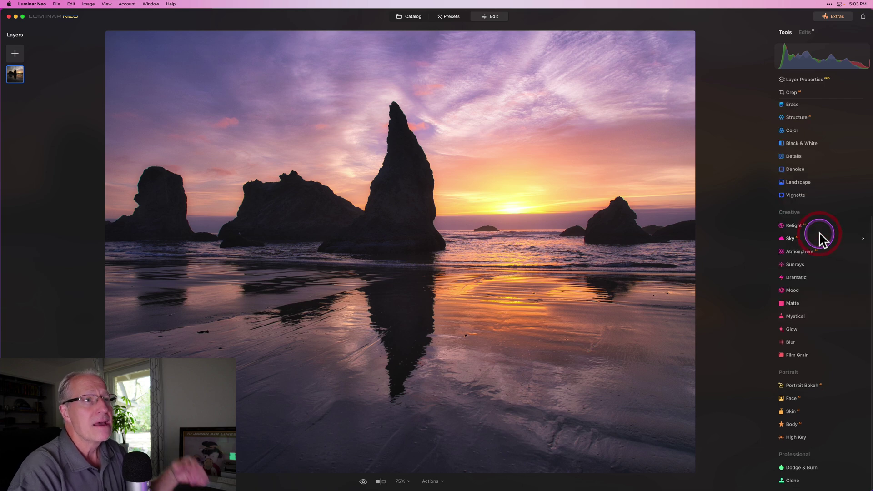
- In Develop, raise Exposure to 0.24 and lower Highlights to -10
scroll(820, 234, up, 4)
scroll(820, 233, up, 3)
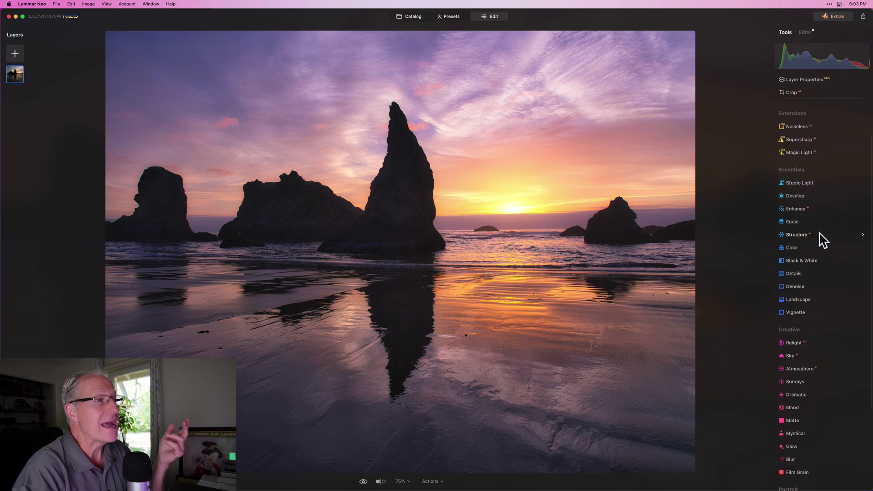
click(796, 196)
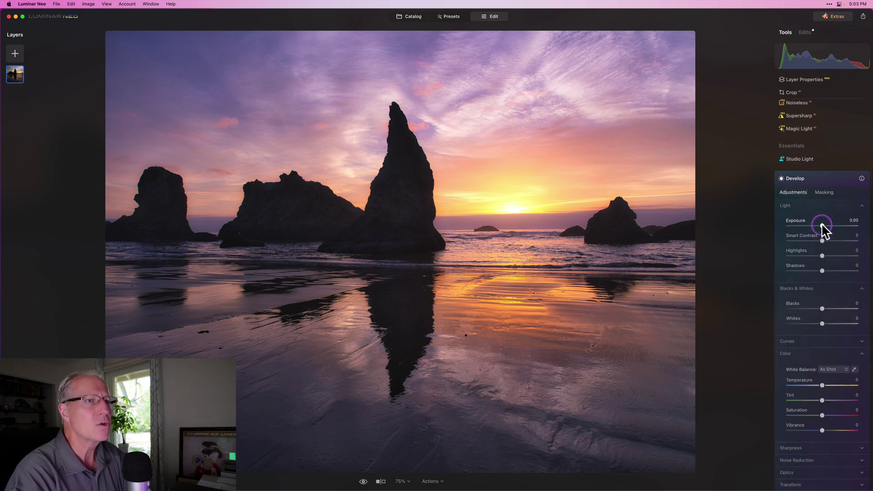
drag(823, 223, 824, 223)
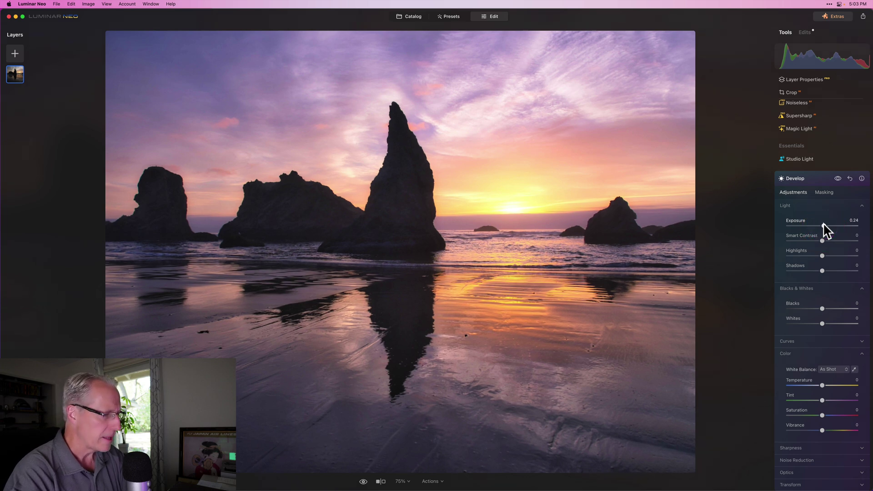
drag(822, 254, 819, 252)
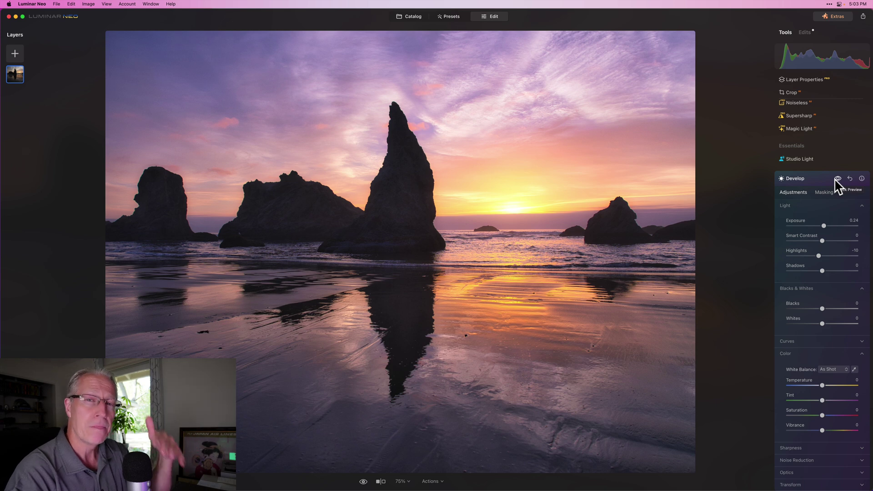
- Check highlight clipping around the sun and compare the Develop edits against the original
click(837, 178)
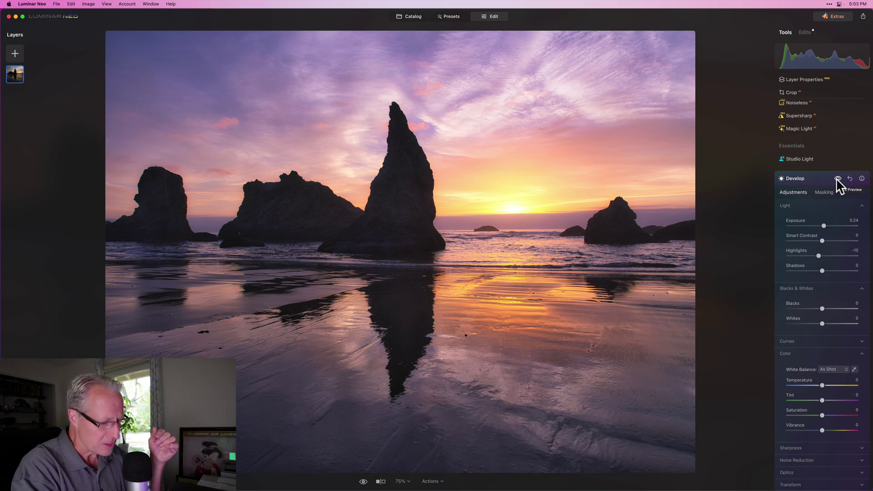
key(j)
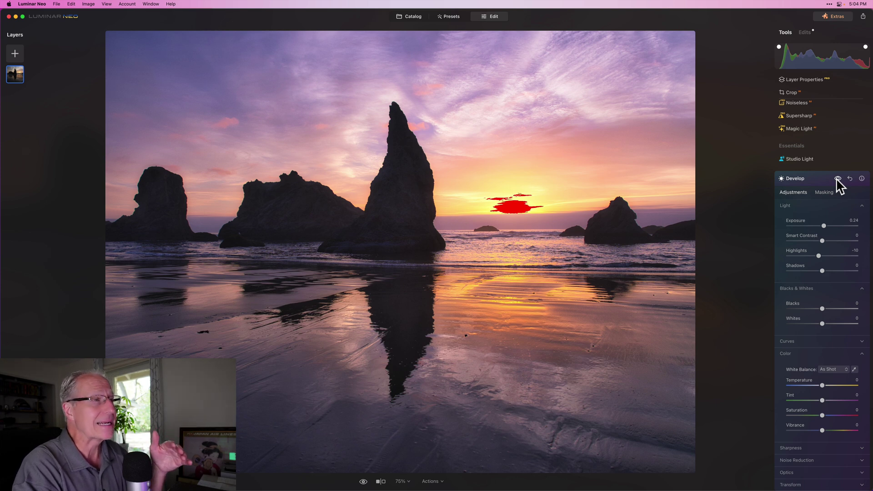
key(j)
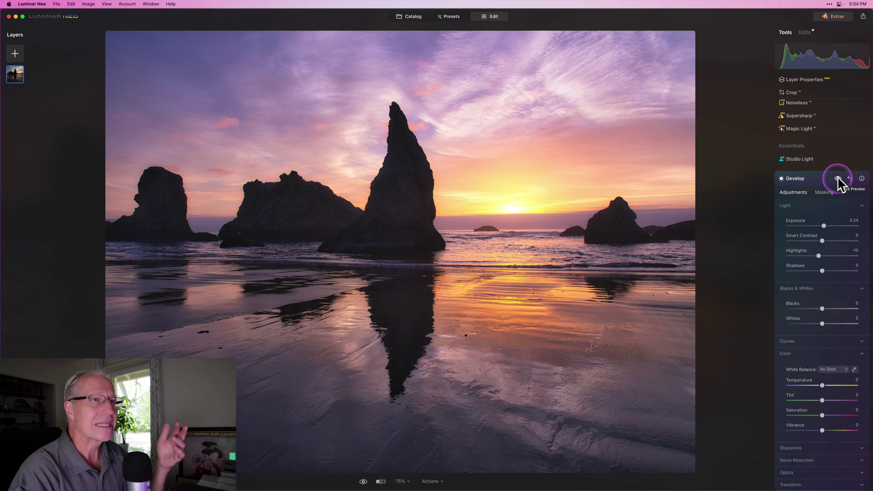
click(837, 178)
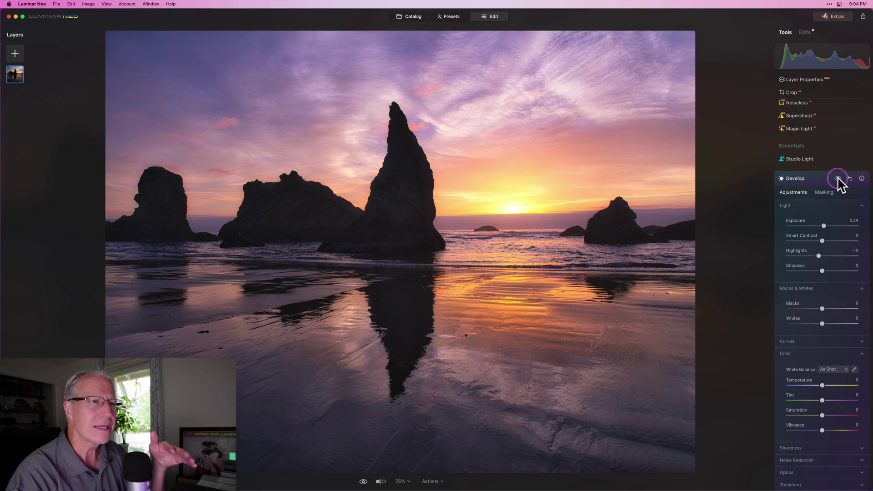
click(837, 178)
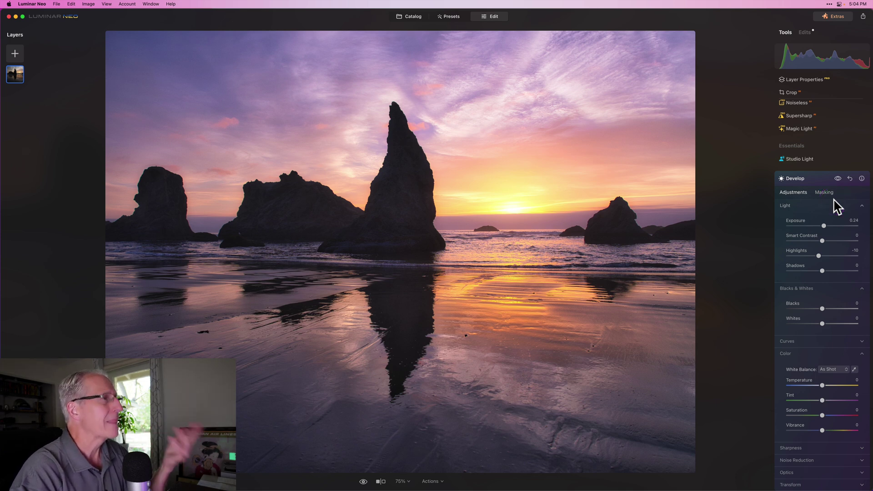
click(838, 179)
click(838, 178)
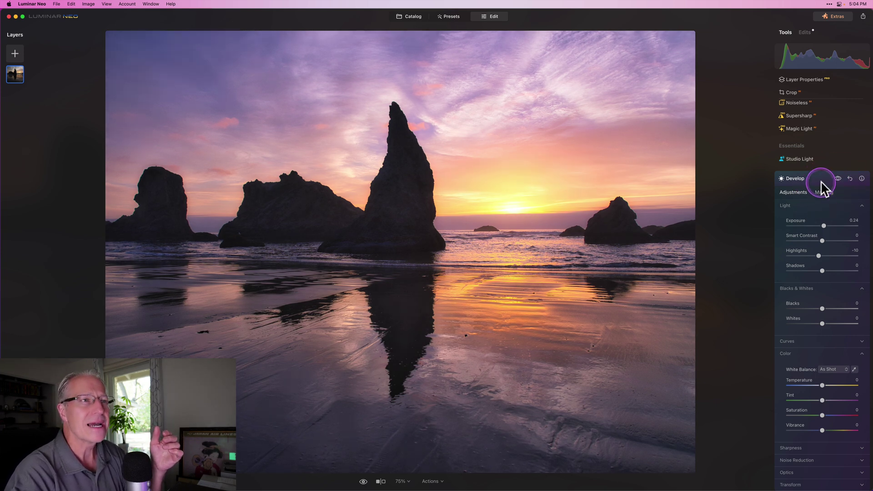
click(819, 178)
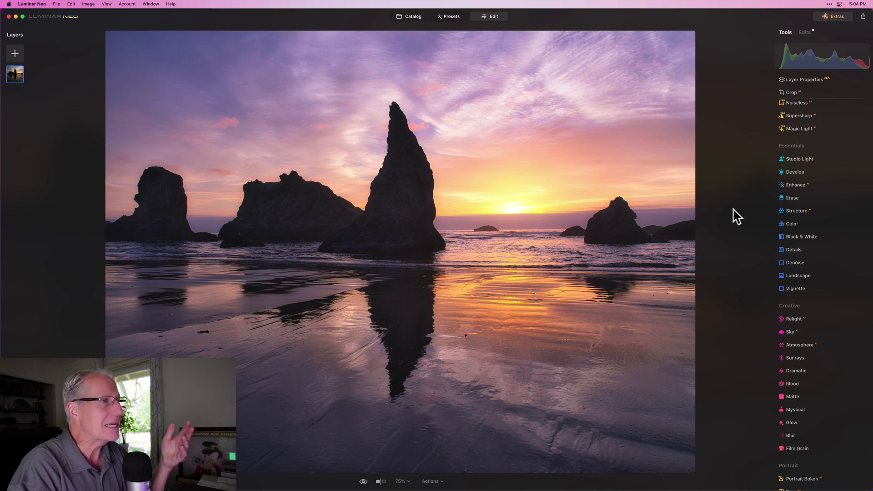
key(backslash)
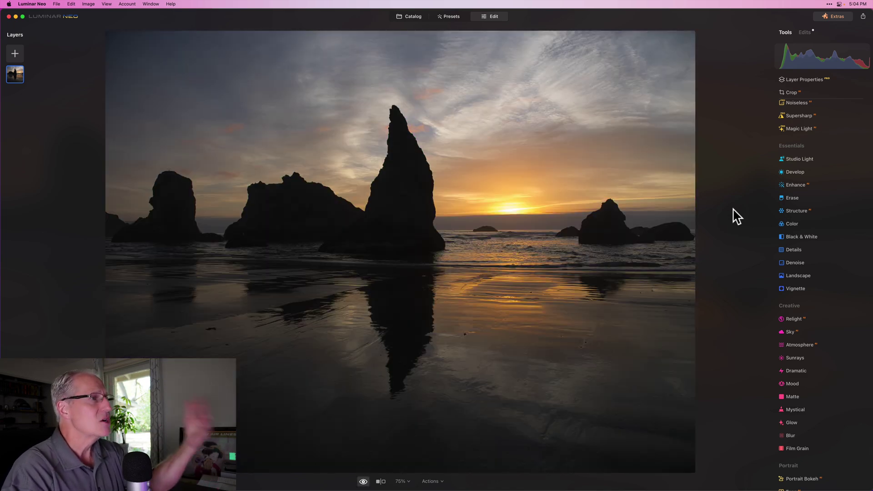
key(backslash)
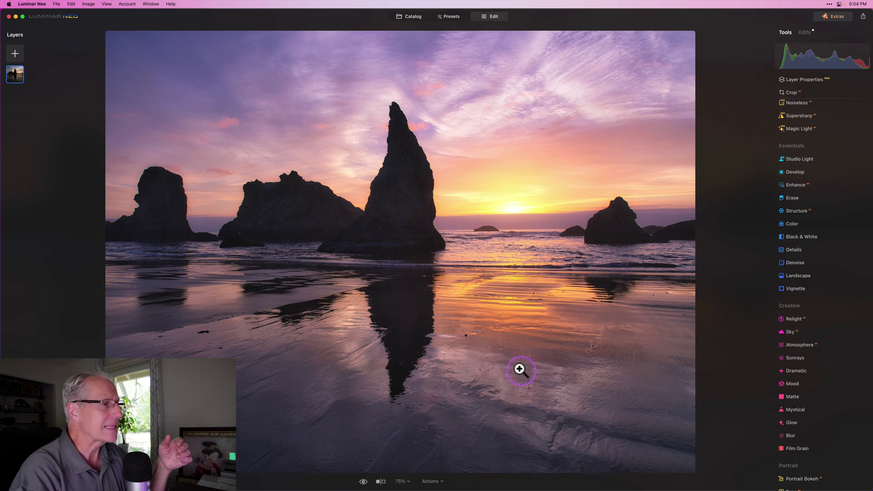
click(380, 481)
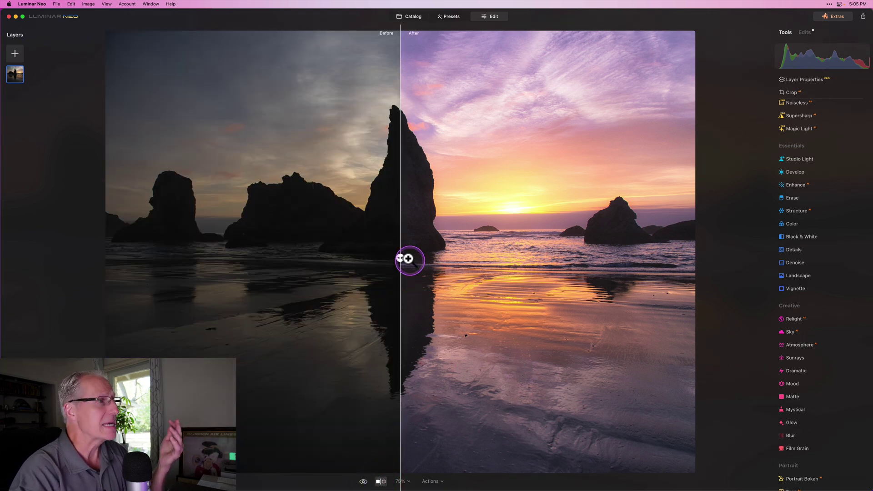
drag(401, 258, 629, 262)
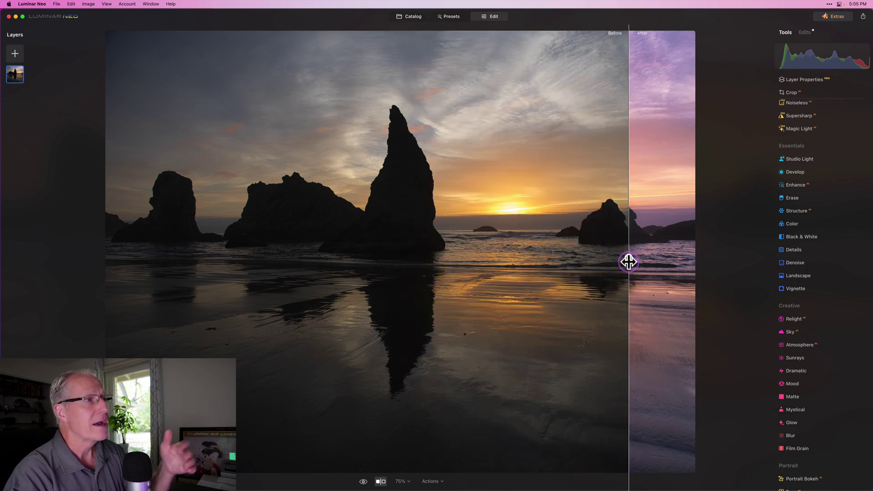
click(628, 260)
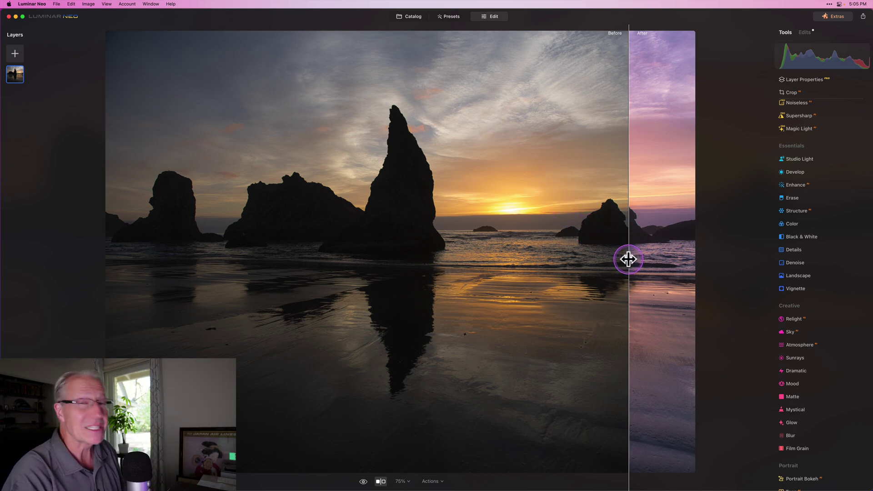
drag(628, 259, 444, 230)
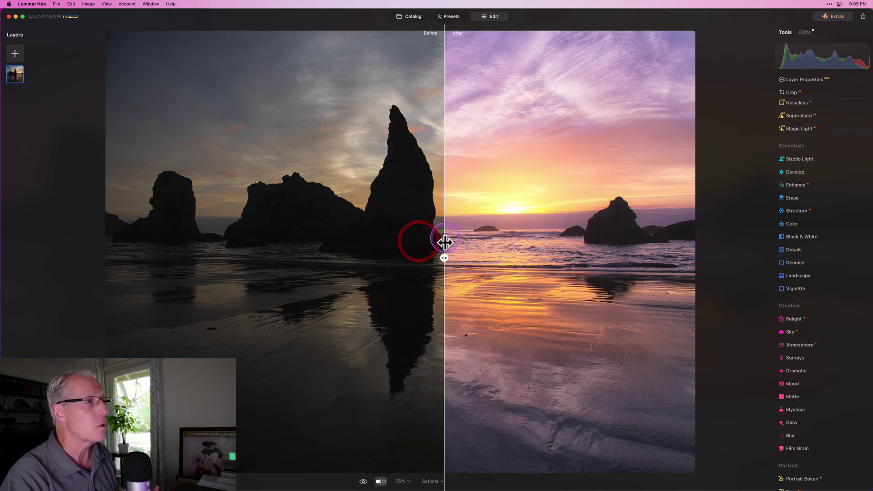
click(381, 481)
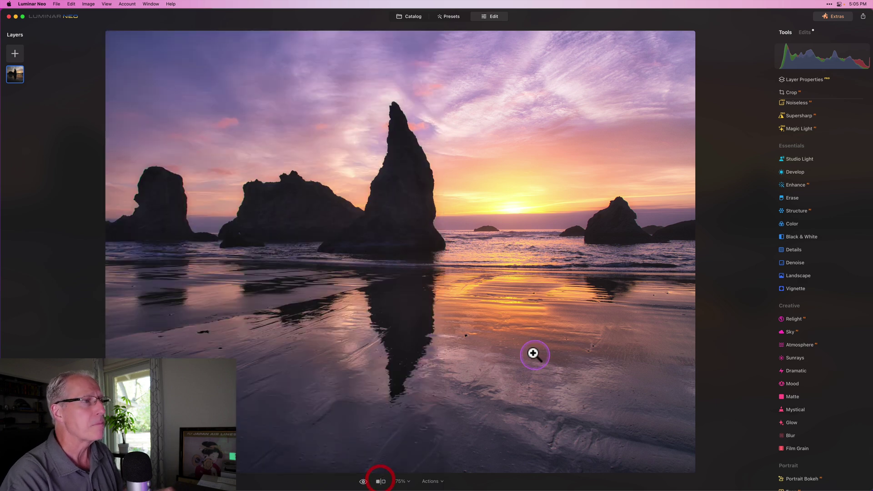